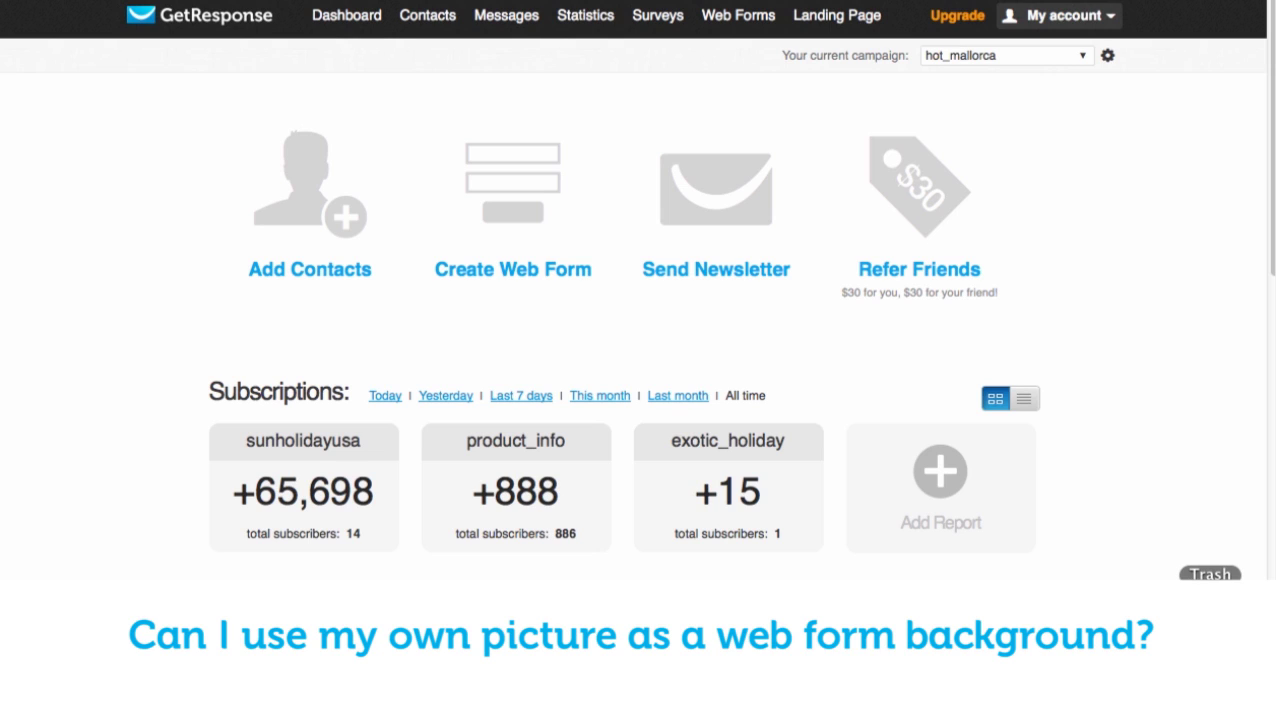
Go from Account Details to the Multimedia Studio's Photos & Images library
{"action": "left_click", "coordinate": [1112, 20]}
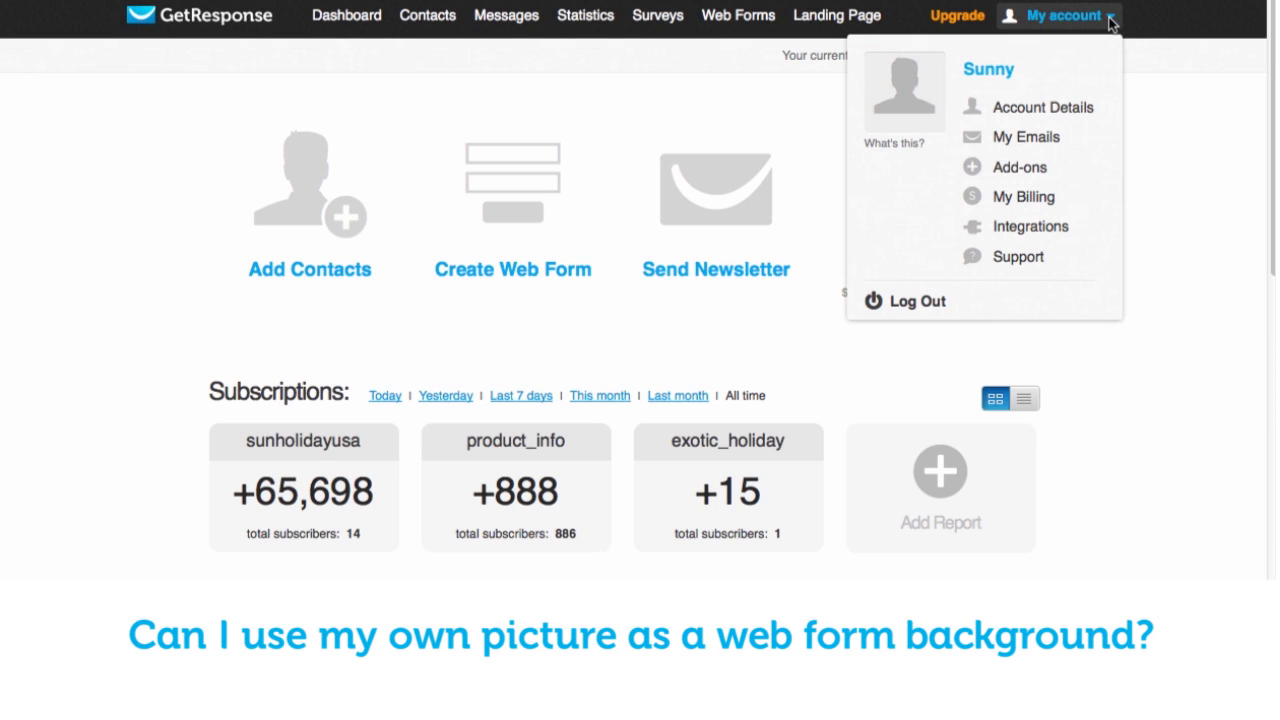
{"action": "left_click", "coordinate": [1060, 110]}
{"action": "left_click_drag", "start_coordinate": [1272, 160], "coordinate": [1266, 251]}
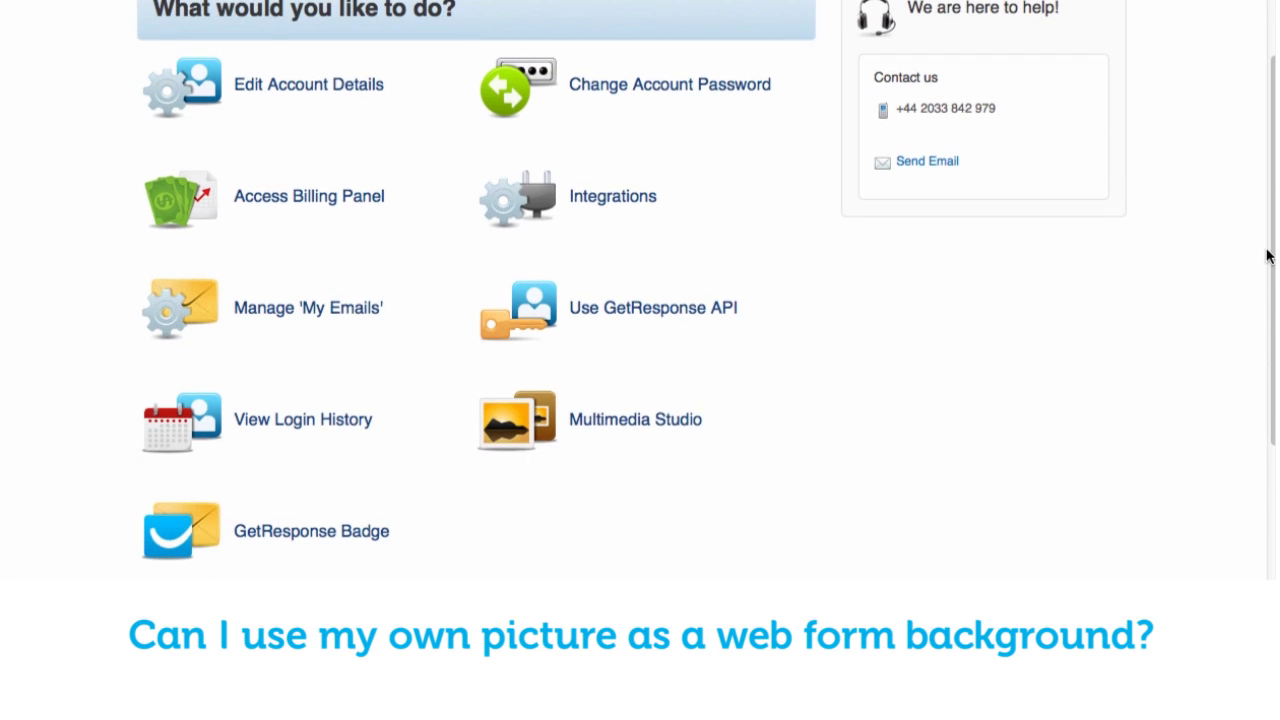
{"action": "left_click", "coordinate": [651, 431]}
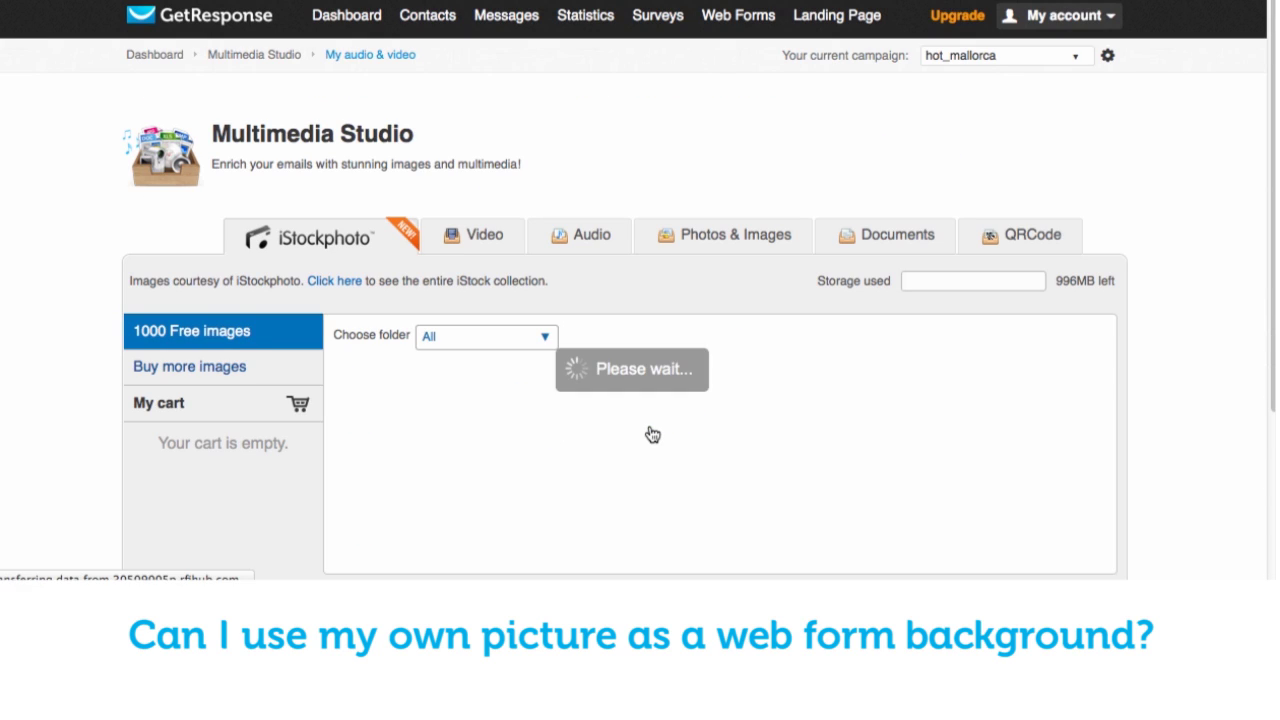
{"action": "left_click", "coordinate": [735, 240]}
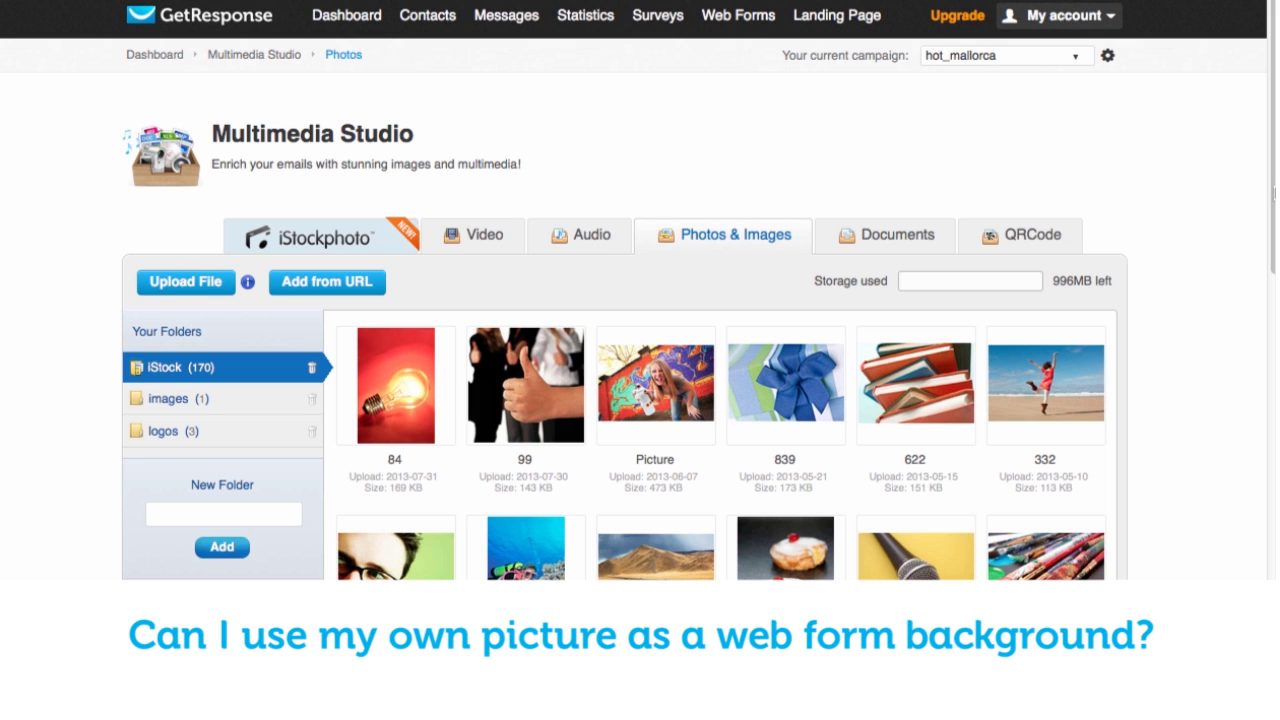
Preview the mountain-road photo 184, close the preview, and bring up its browser image menu
{"action": "scroll", "coordinate": [1265, 250], "scroll_direction": "down", "scroll_amount": 3}
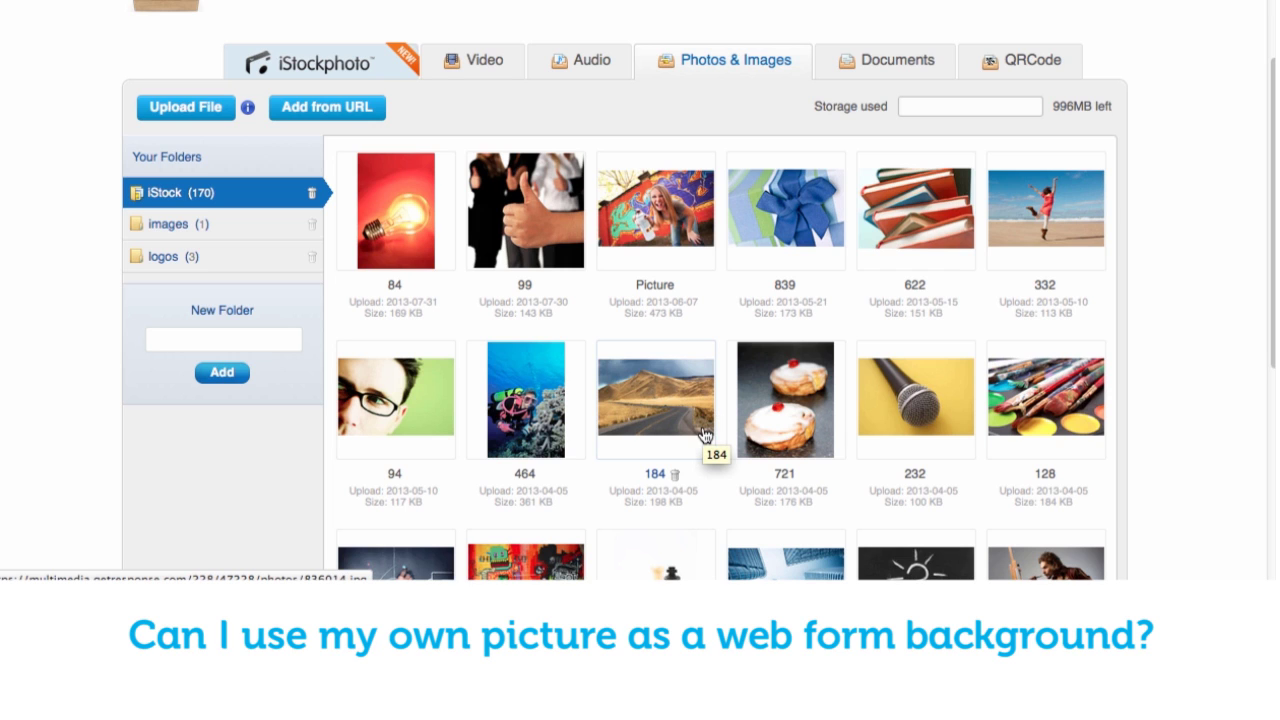
{"action": "left_click", "coordinate": [702, 433]}
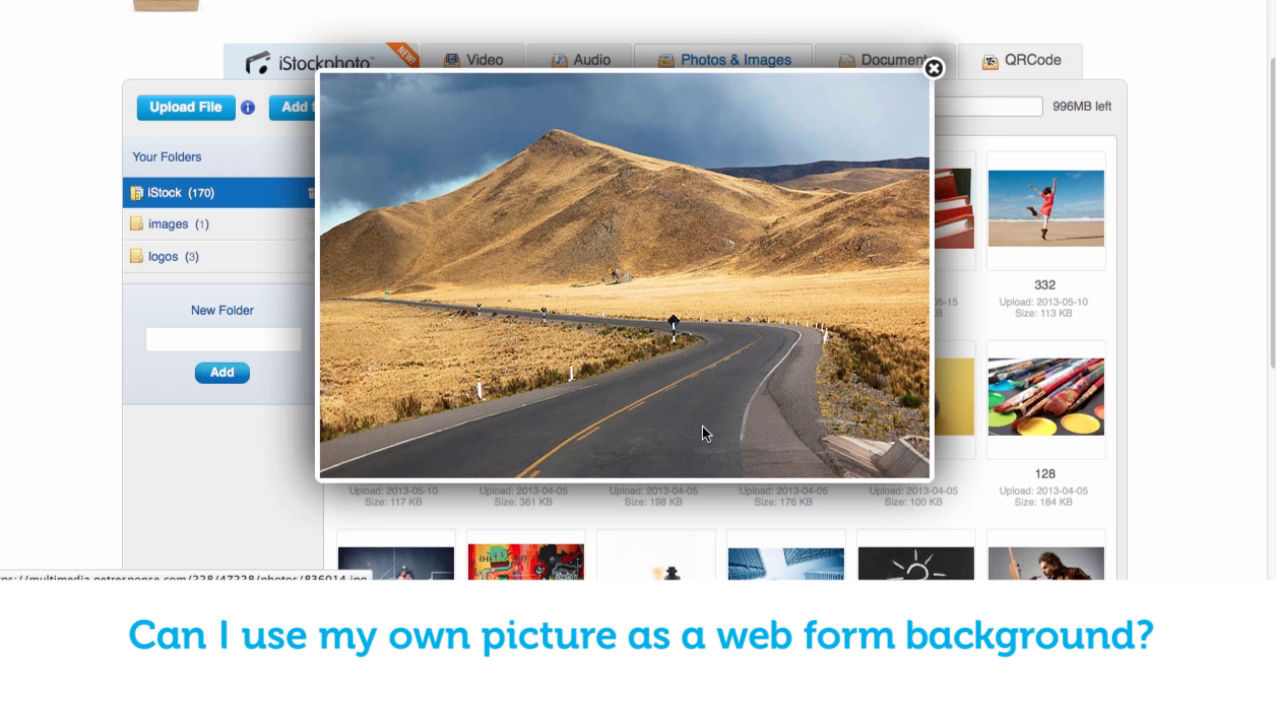
{"action": "left_click", "coordinate": [933, 68]}
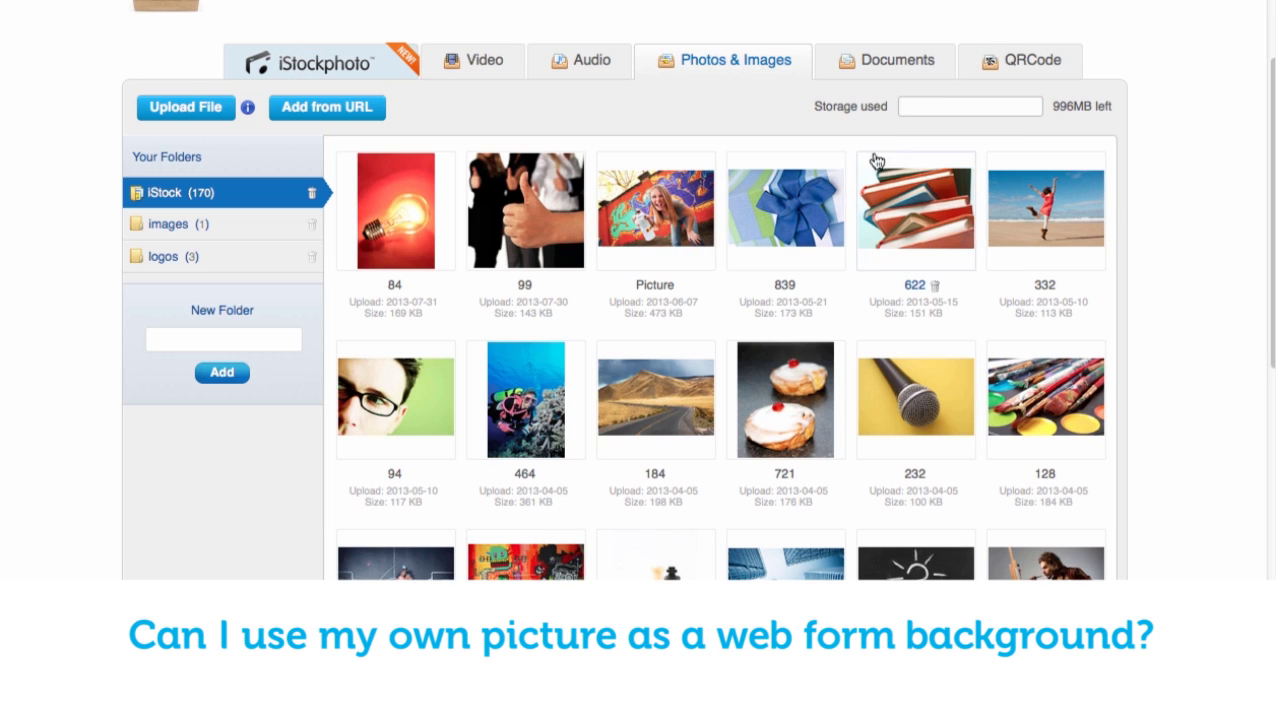
{"action": "right_click", "coordinate": [704, 432]}
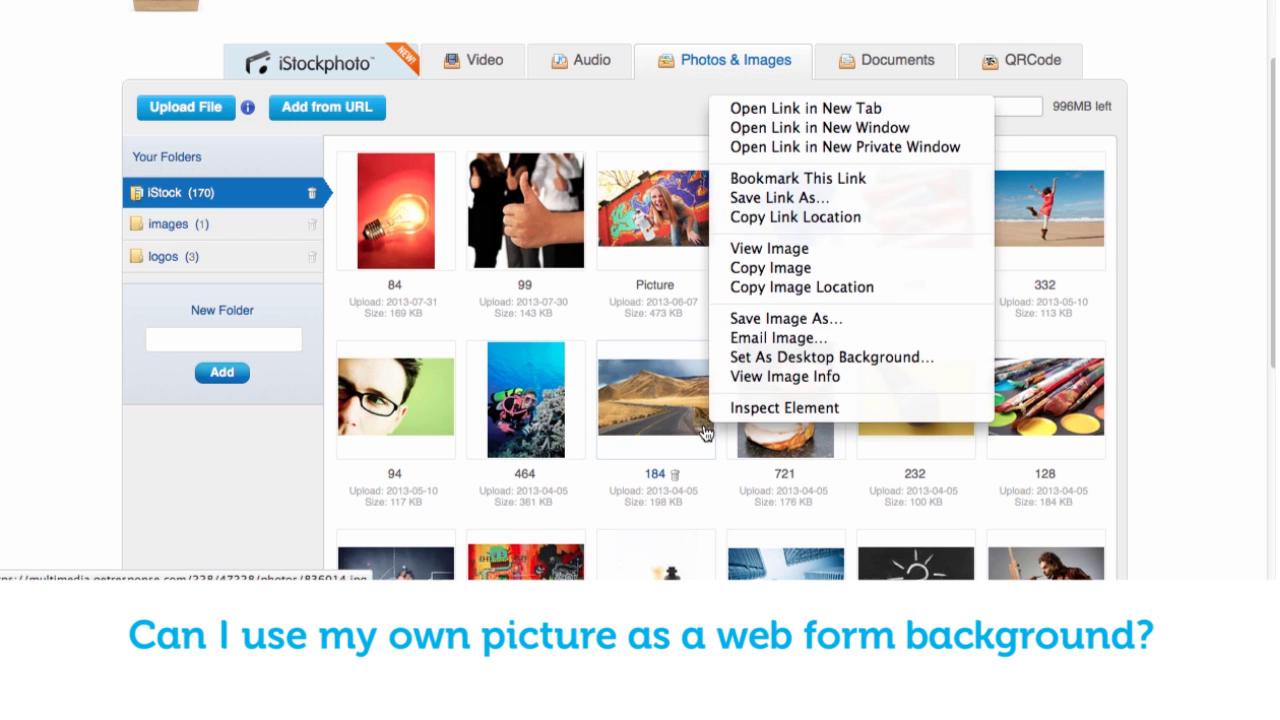
Copy photo 184's image location and scroll back to the top of the library
{"action": "left_click", "coordinate": [840, 289]}
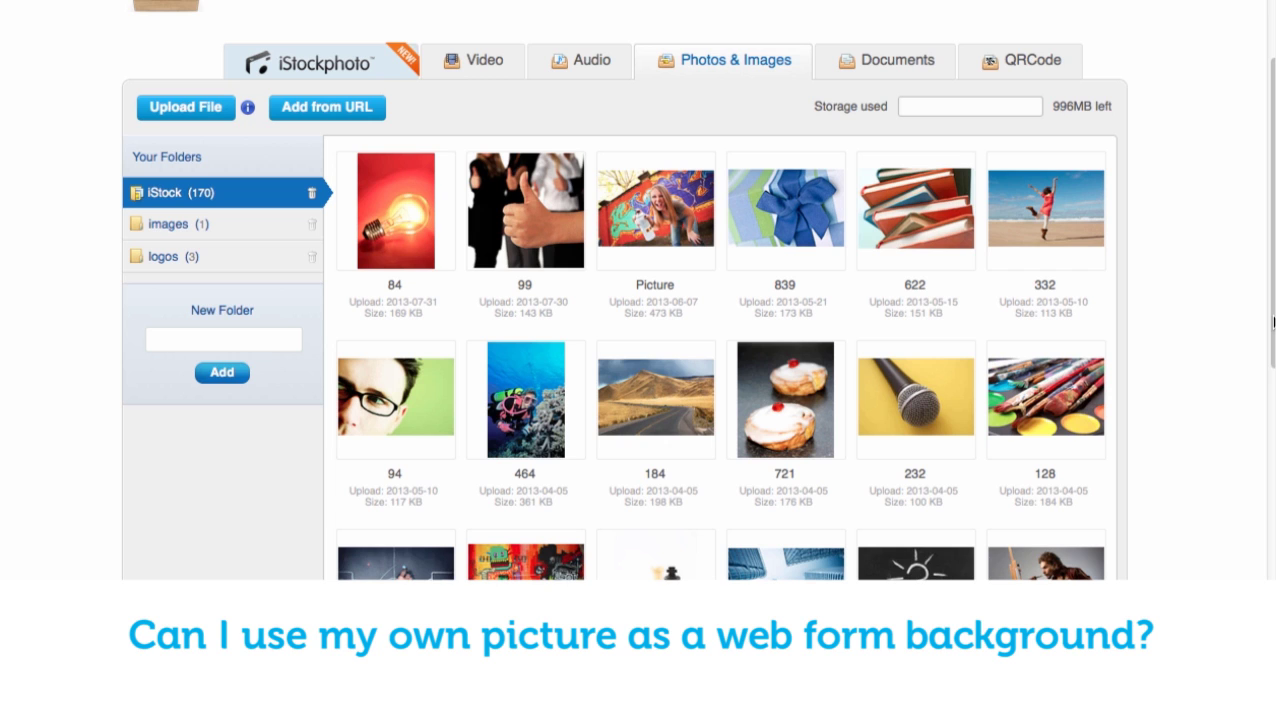
{"action": "left_click_drag", "start_coordinate": [1273, 322], "coordinate": [1268, 229]}
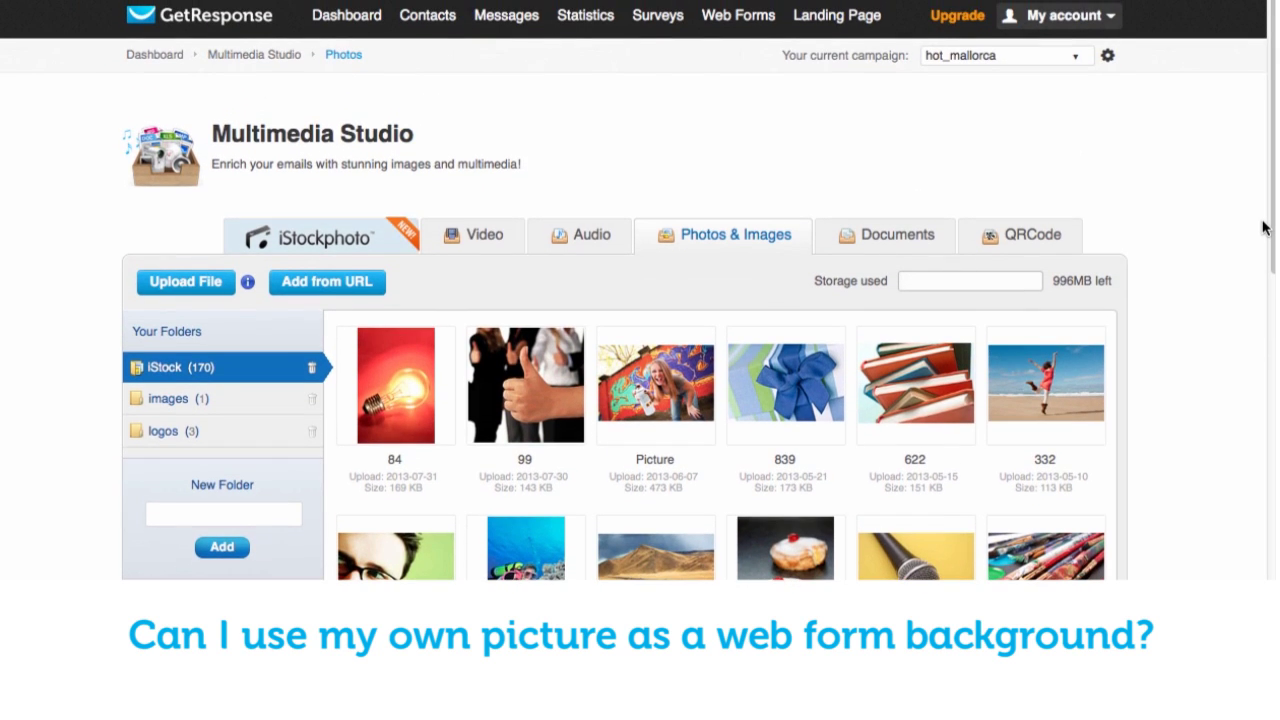
Create a new web form and choose Body as the form part to style
{"action": "mouse_move", "coordinate": [745, 26]}
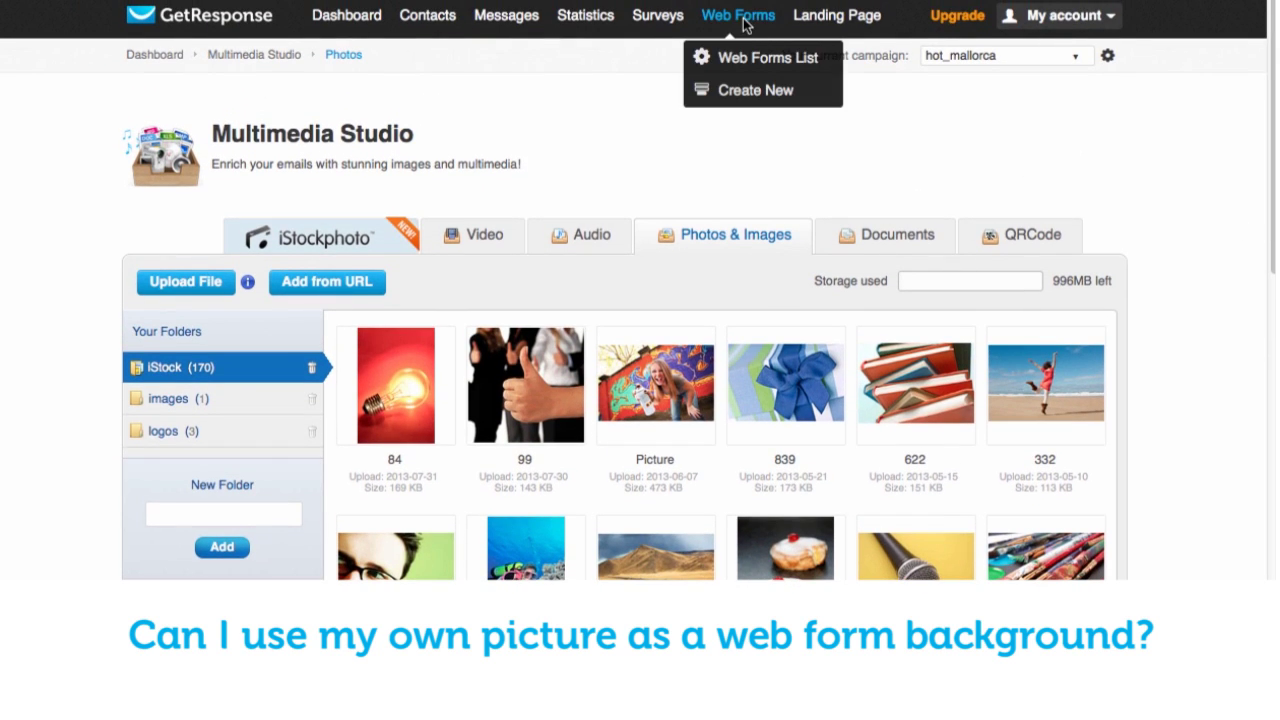
{"action": "left_click", "coordinate": [745, 93]}
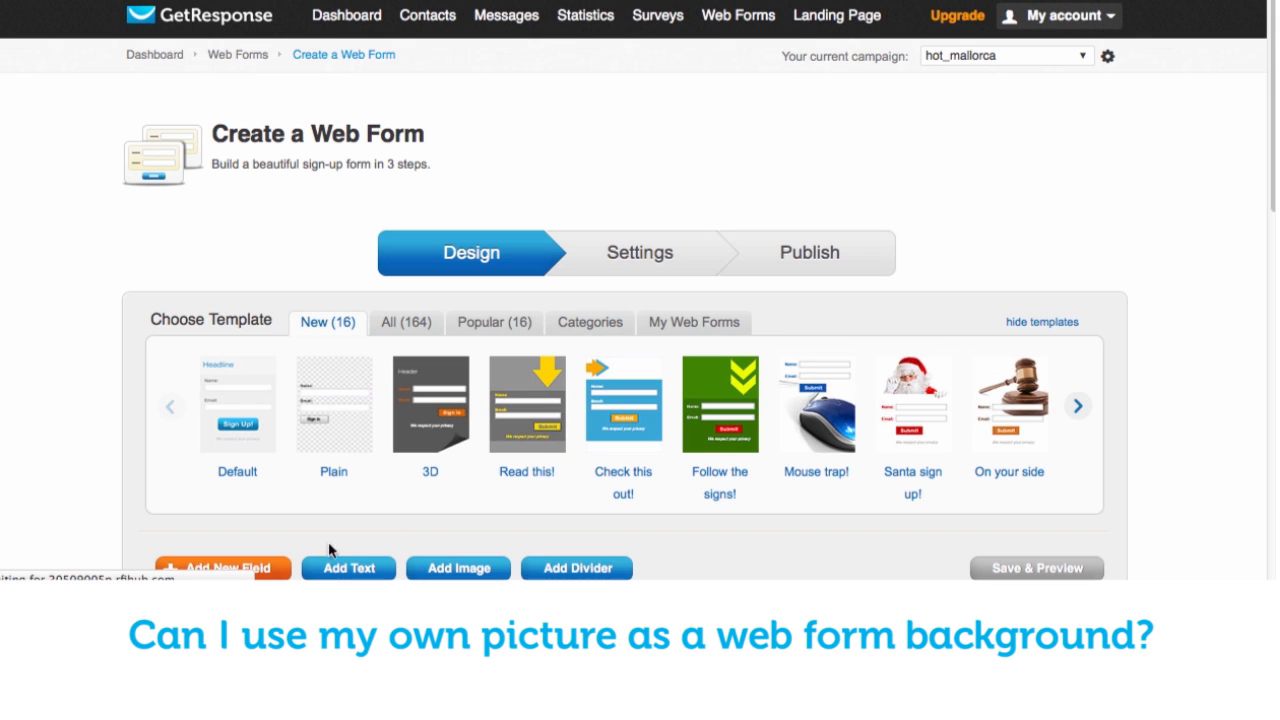
{"action": "scroll", "coordinate": [320, 385], "scroll_direction": "down", "scroll_amount": 4}
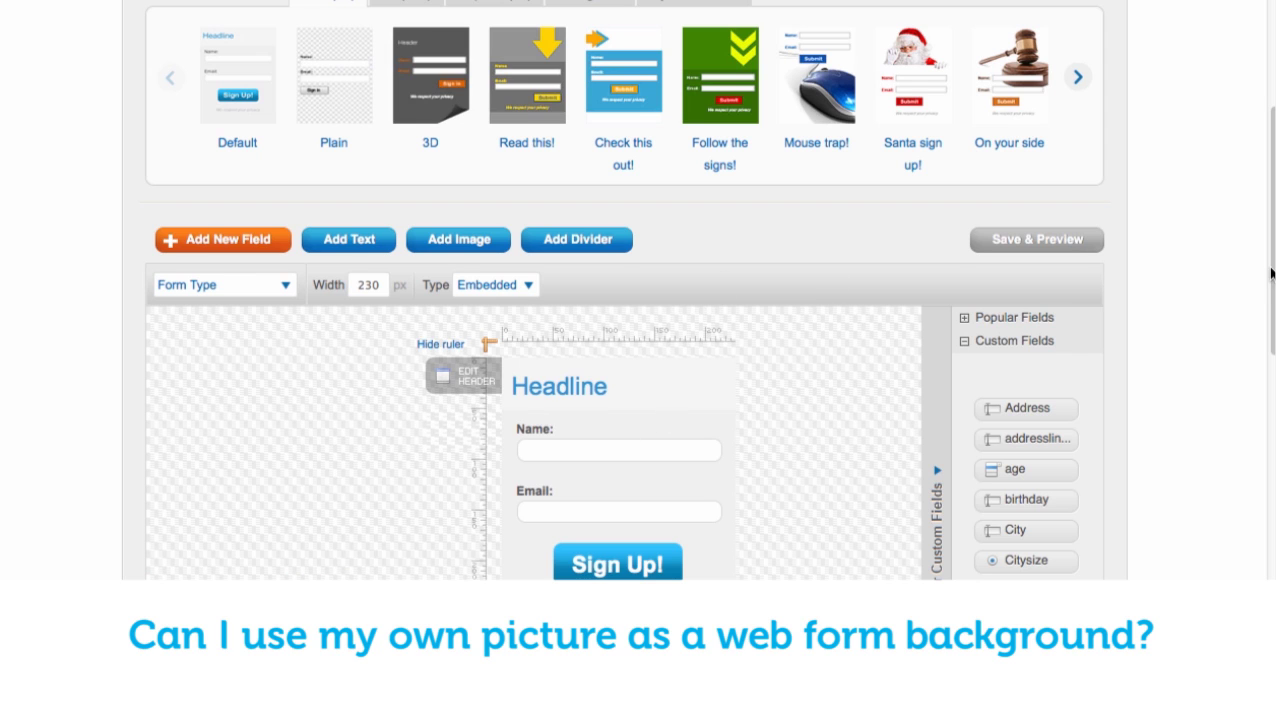
{"action": "left_click_drag", "start_coordinate": [1270, 280], "coordinate": [1270, 306]}
{"action": "left_click", "coordinate": [260, 198]}
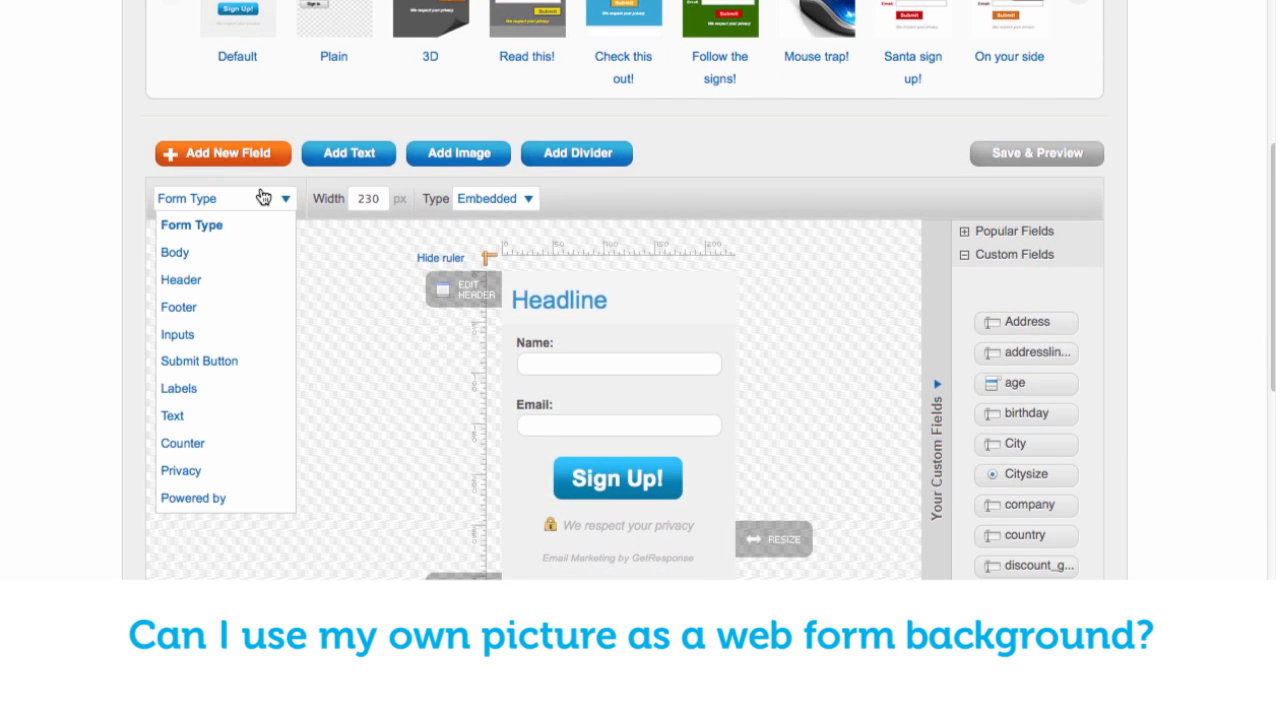
{"action": "left_click", "coordinate": [210, 254]}
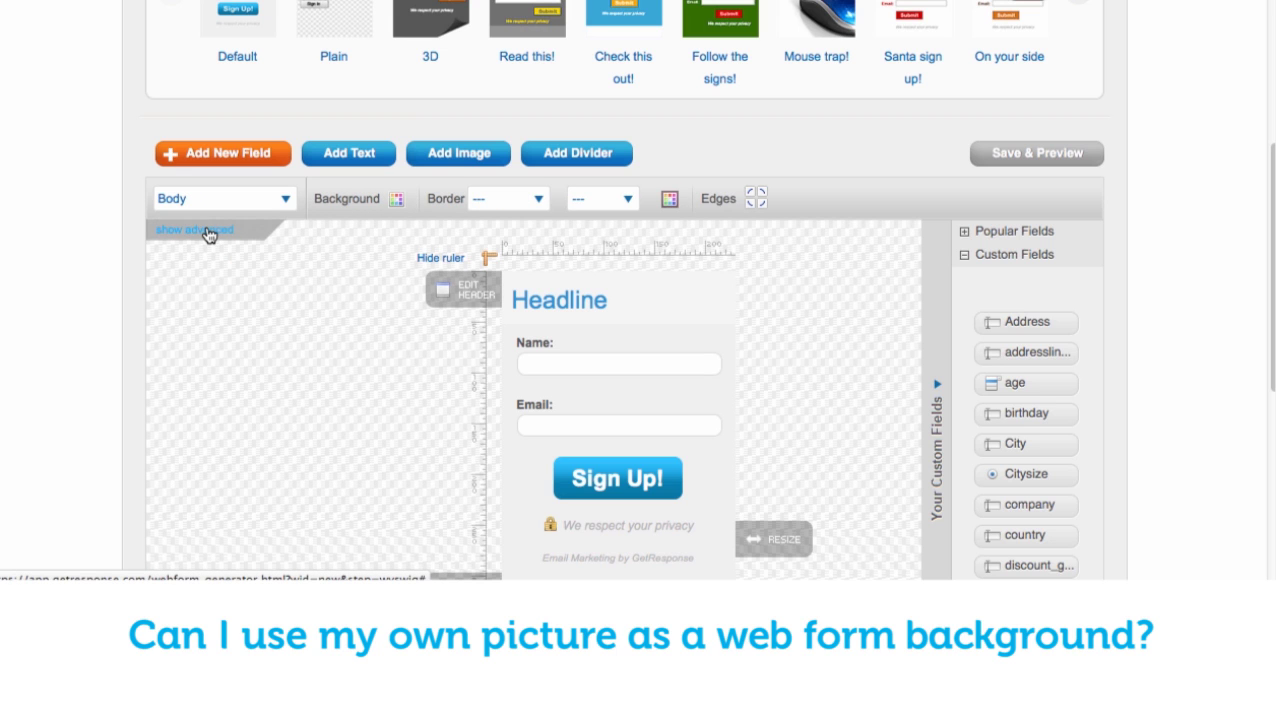
Add a centered image element using the copied mountain-road photo URL
{"action": "left_click", "coordinate": [434, 156]}
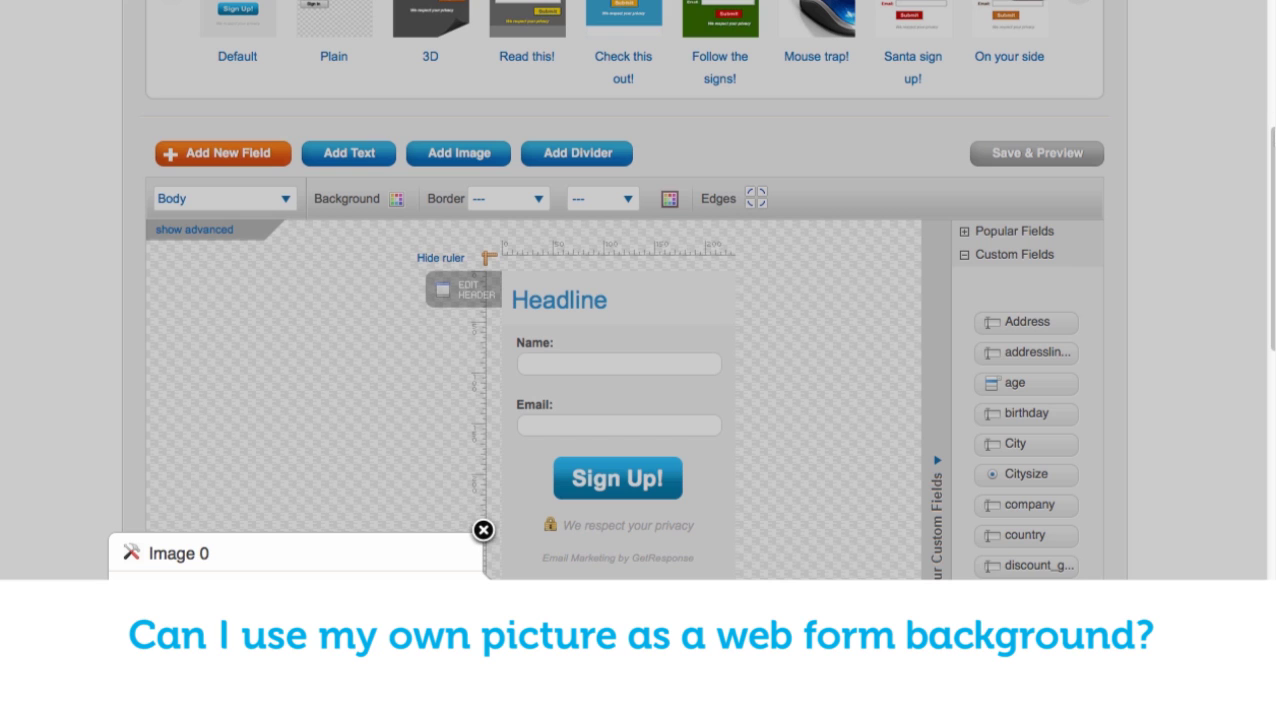
{"action": "scroll", "coordinate": [1266, 206], "scroll_direction": "down", "scroll_amount": 5}
{"action": "left_click", "coordinate": [366, 328]}
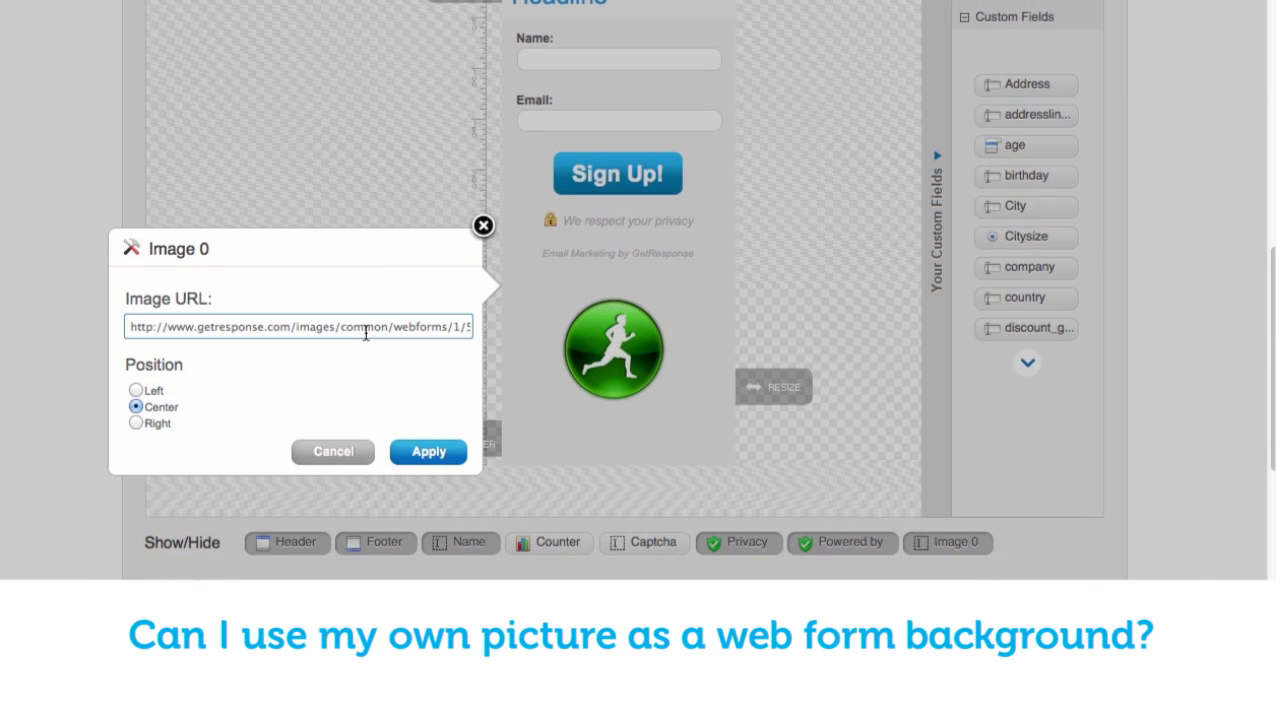
{"action": "triple_click", "coordinate": [366, 330]}
{"action": "key", "text": "ctrl+v"}
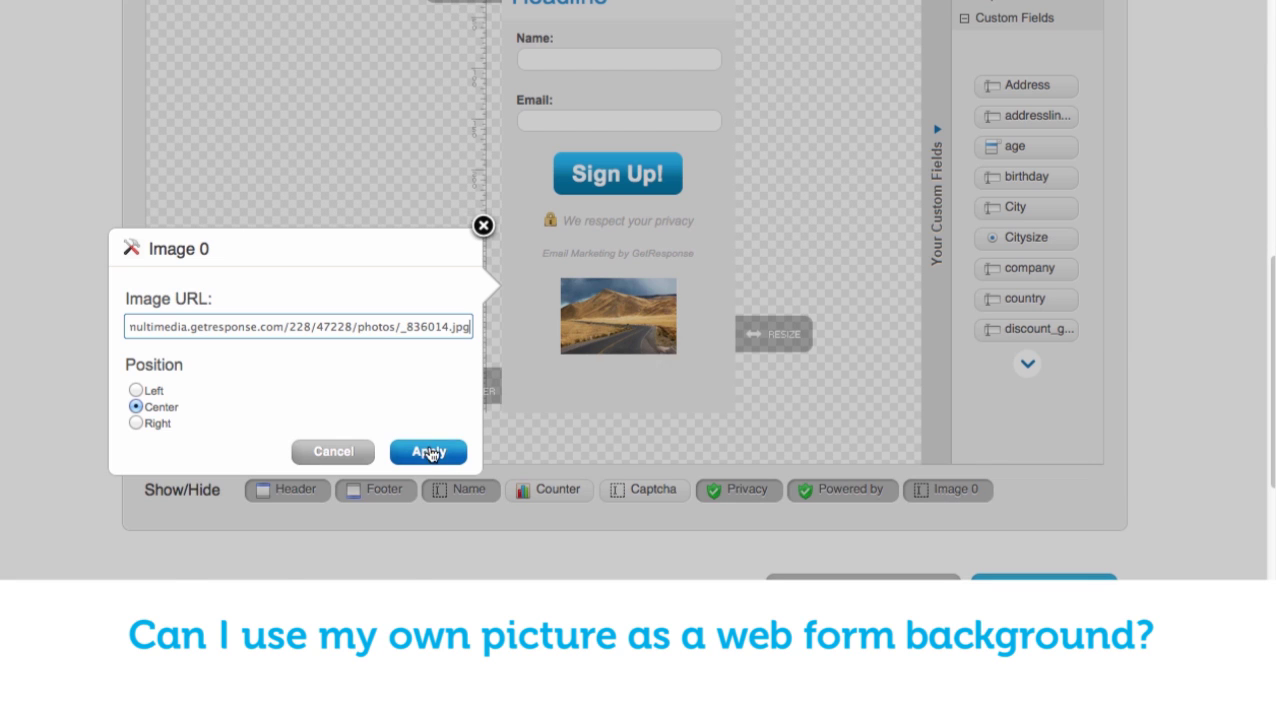
{"action": "left_click", "coordinate": [425, 451]}
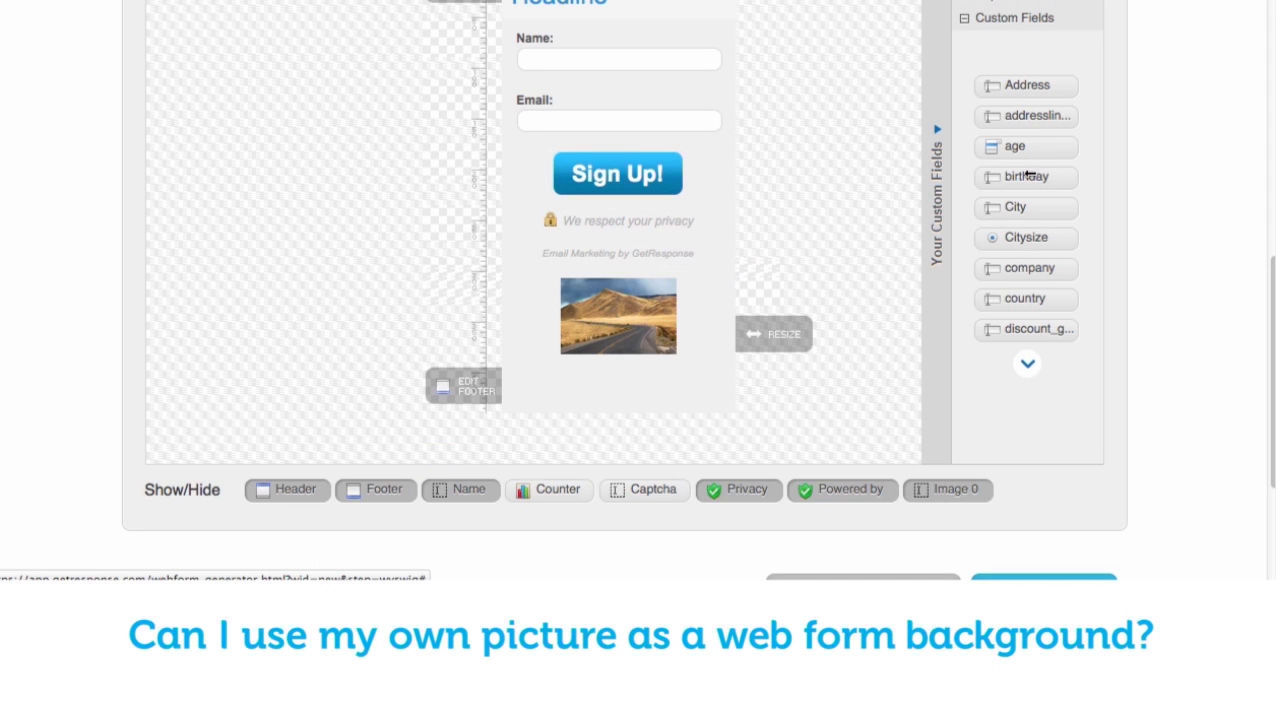
In advanced body options, replace the 'none' background image with the road-photo address
{"action": "left_click_drag", "start_coordinate": [1272, 320], "coordinate": [1266, 149]}
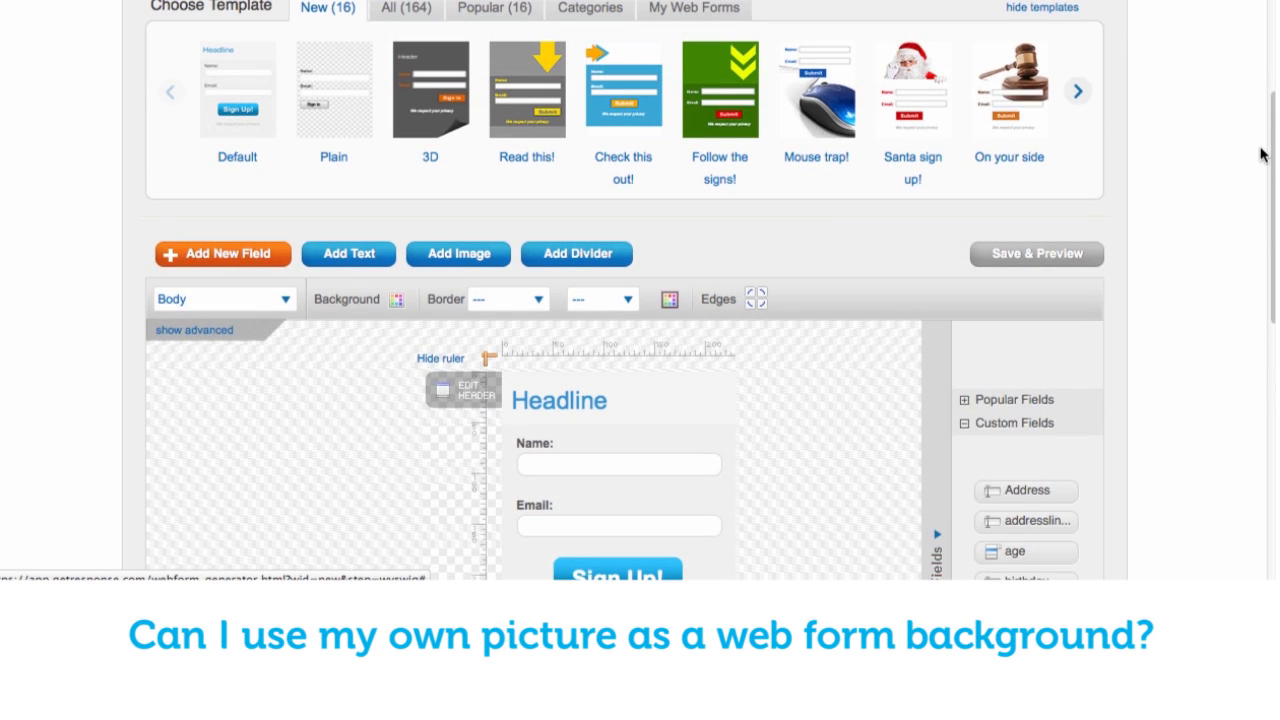
{"action": "left_click", "coordinate": [183, 338]}
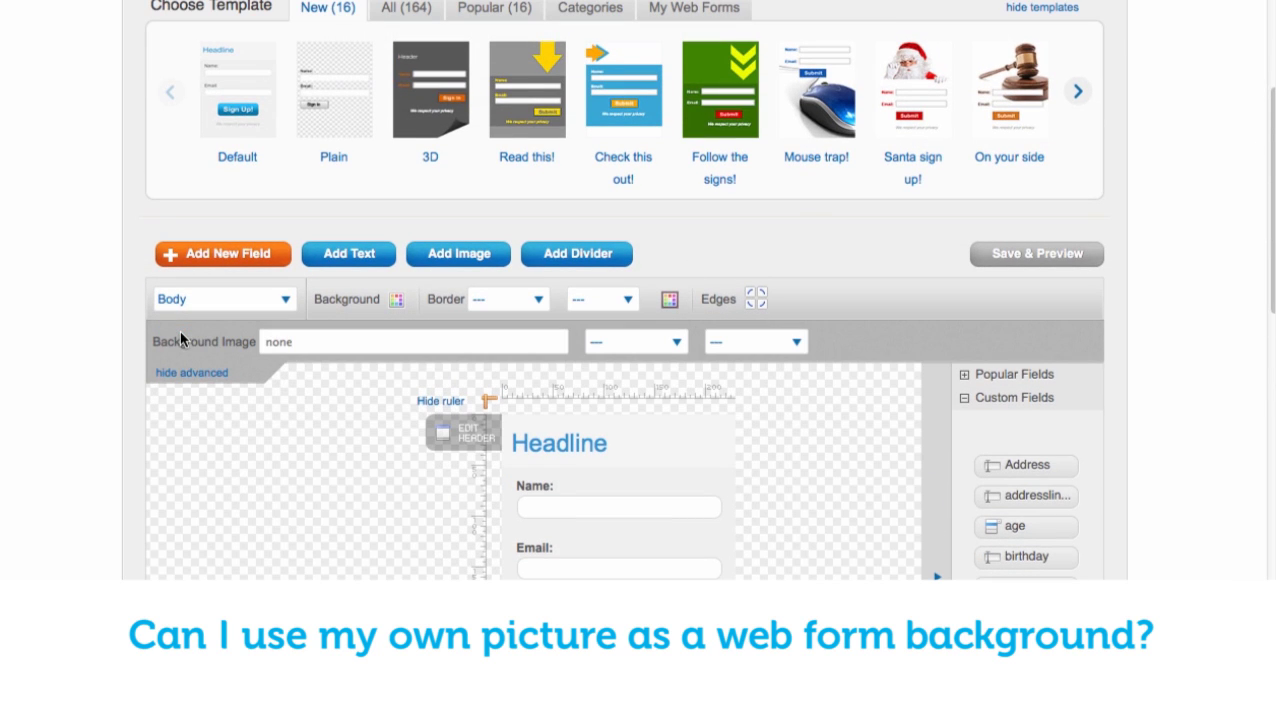
{"action": "double_click", "coordinate": [358, 341]}
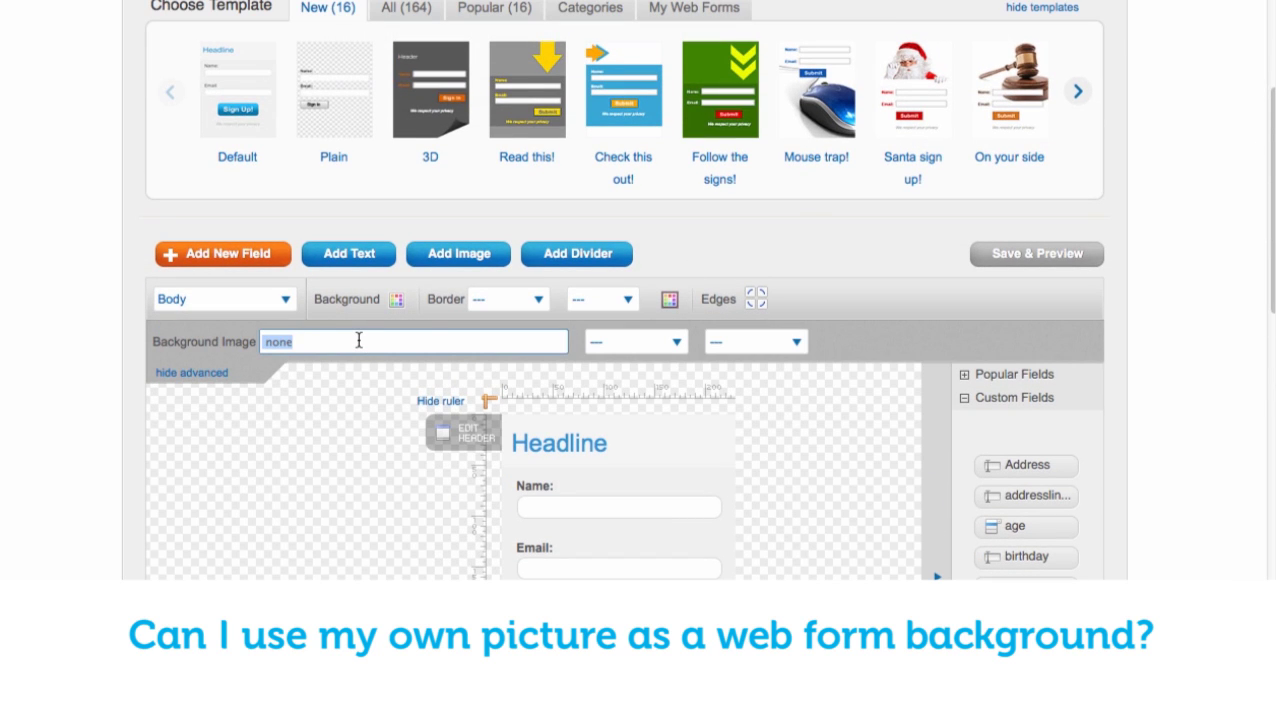
{"action": "key", "text": "ctrl+v"}
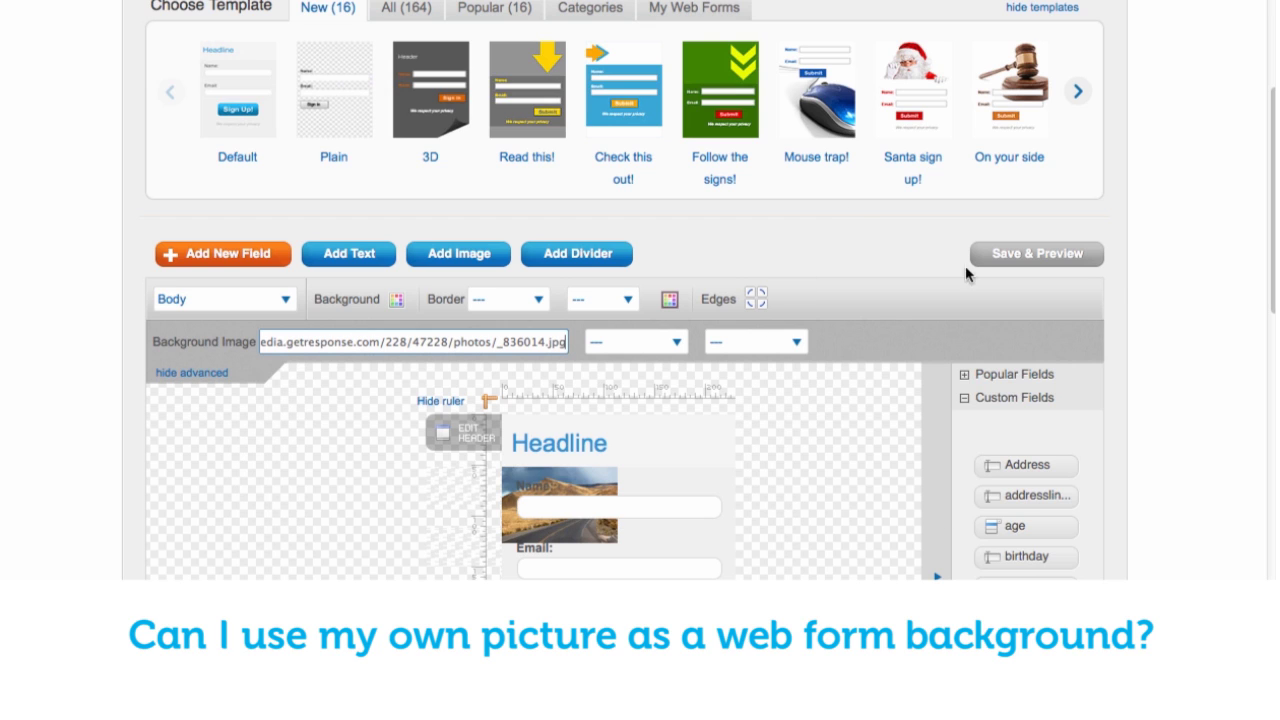
Set the body background to Repeat-x, positioned Center Bottom
{"action": "scroll", "coordinate": [1273, 259], "scroll_direction": "down", "scroll_amount": 1}
{"action": "scroll", "coordinate": [1273, 259], "scroll_direction": "down", "scroll_amount": 5}
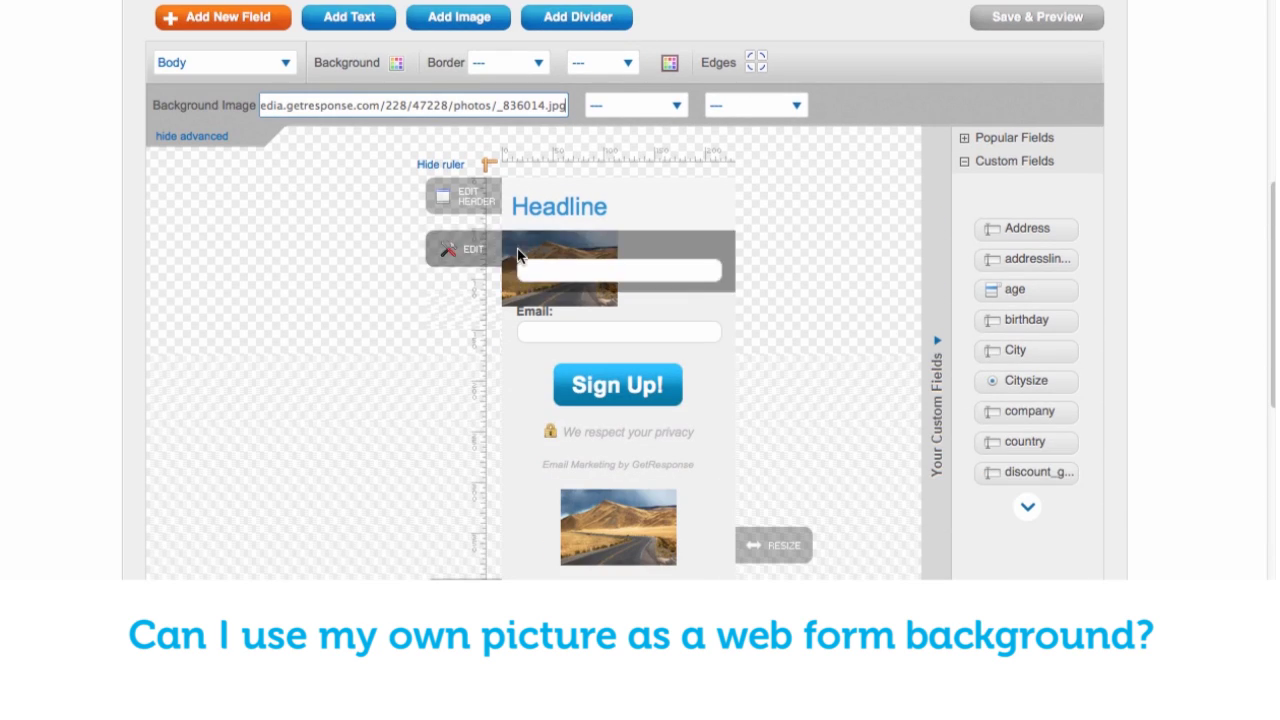
{"action": "left_click", "coordinate": [600, 105]}
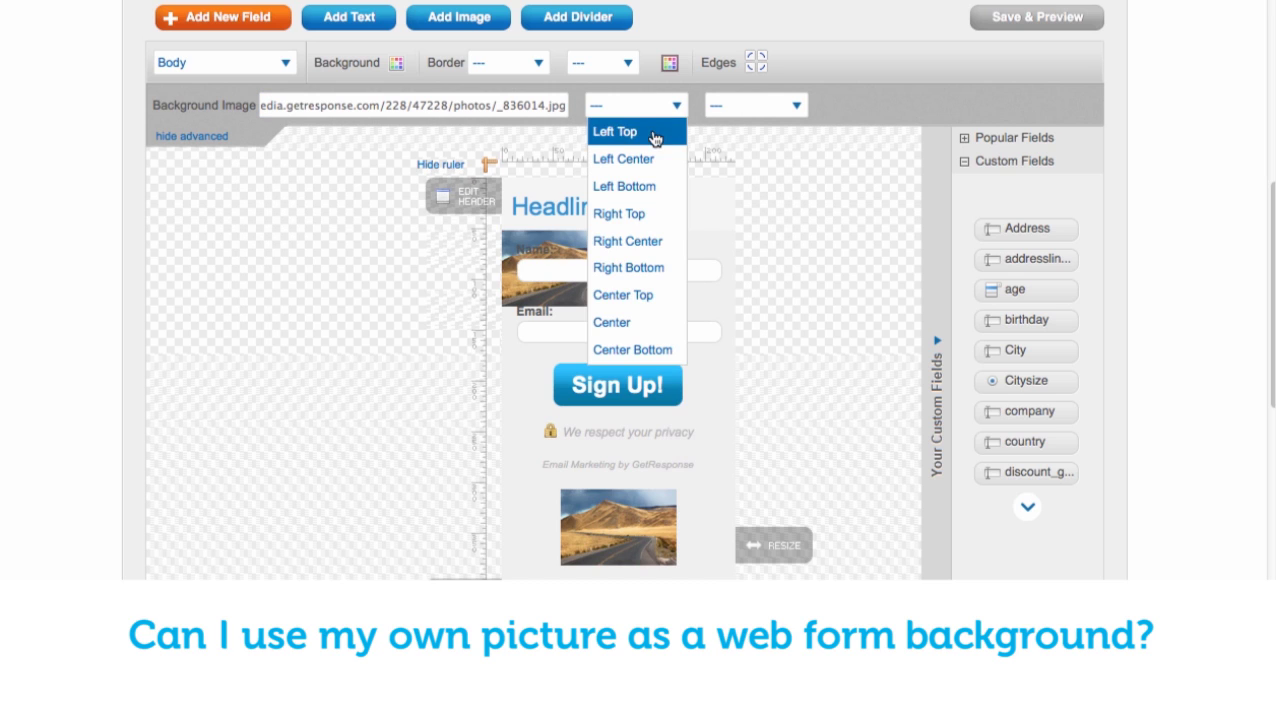
{"action": "left_click", "coordinate": [650, 129]}
{"action": "left_click", "coordinate": [783, 106]}
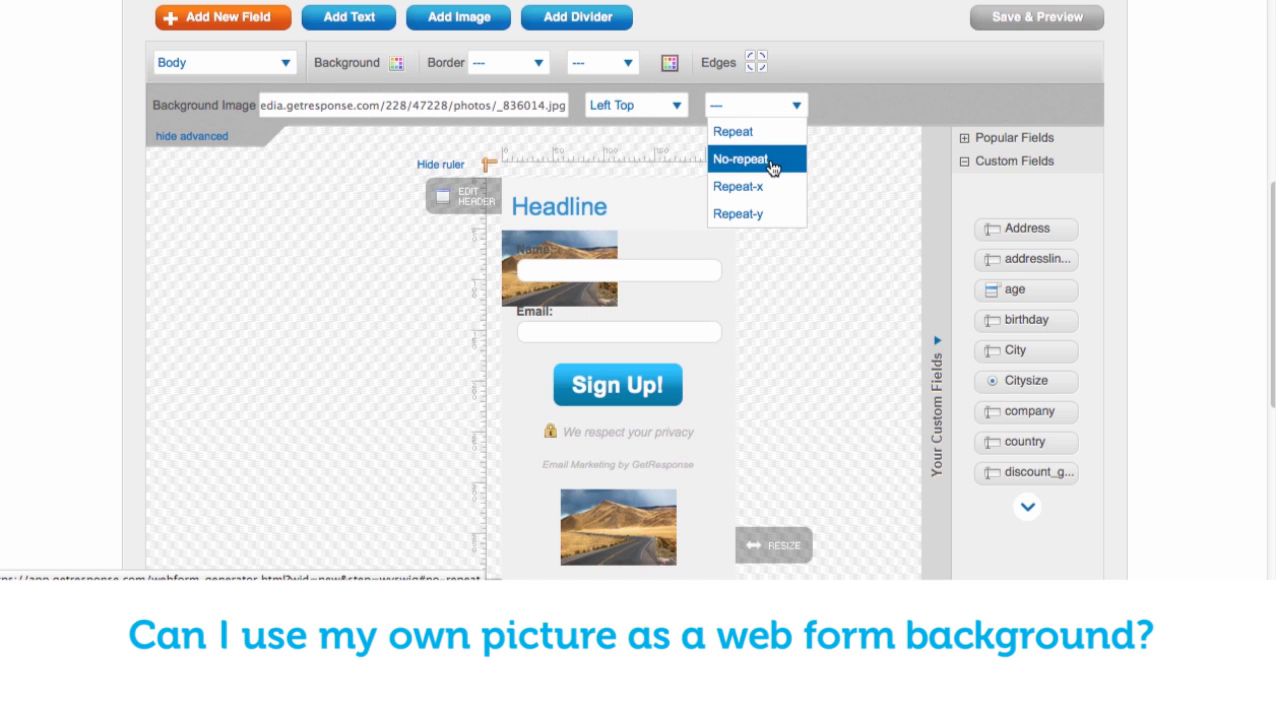
{"action": "left_click", "coordinate": [760, 210]}
{"action": "left_click", "coordinate": [772, 105]}
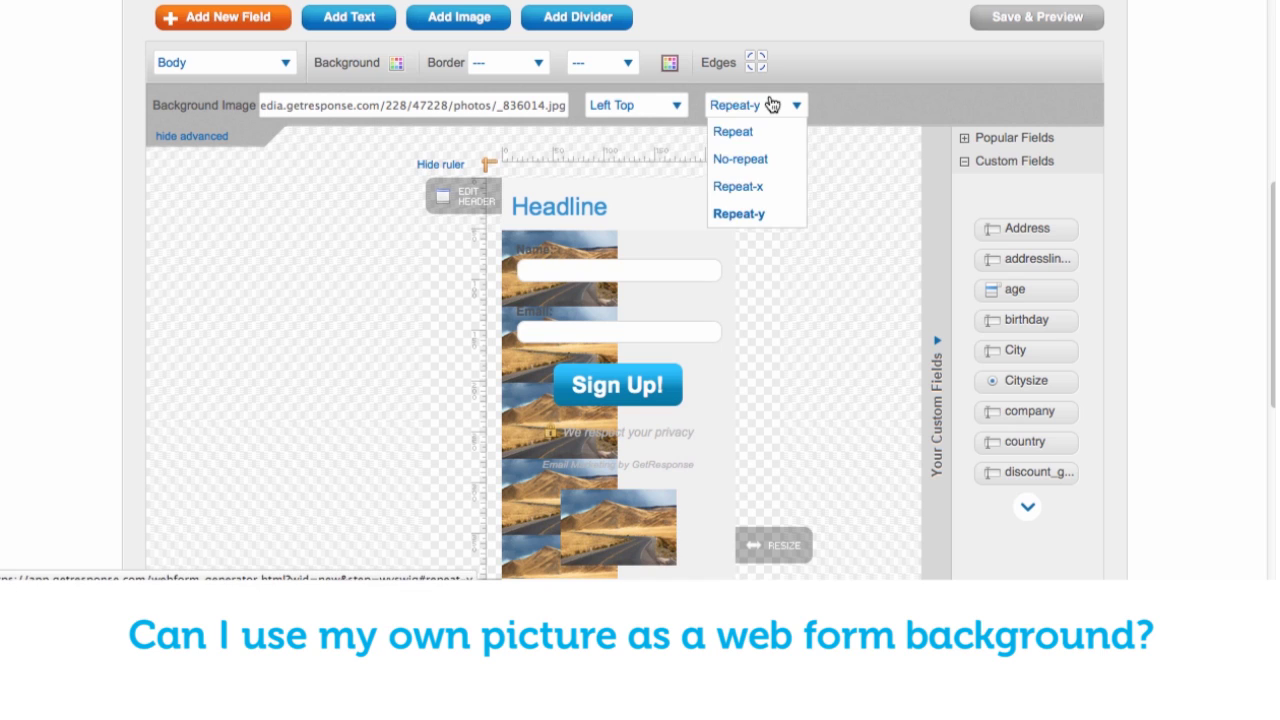
{"action": "left_click", "coordinate": [745, 188]}
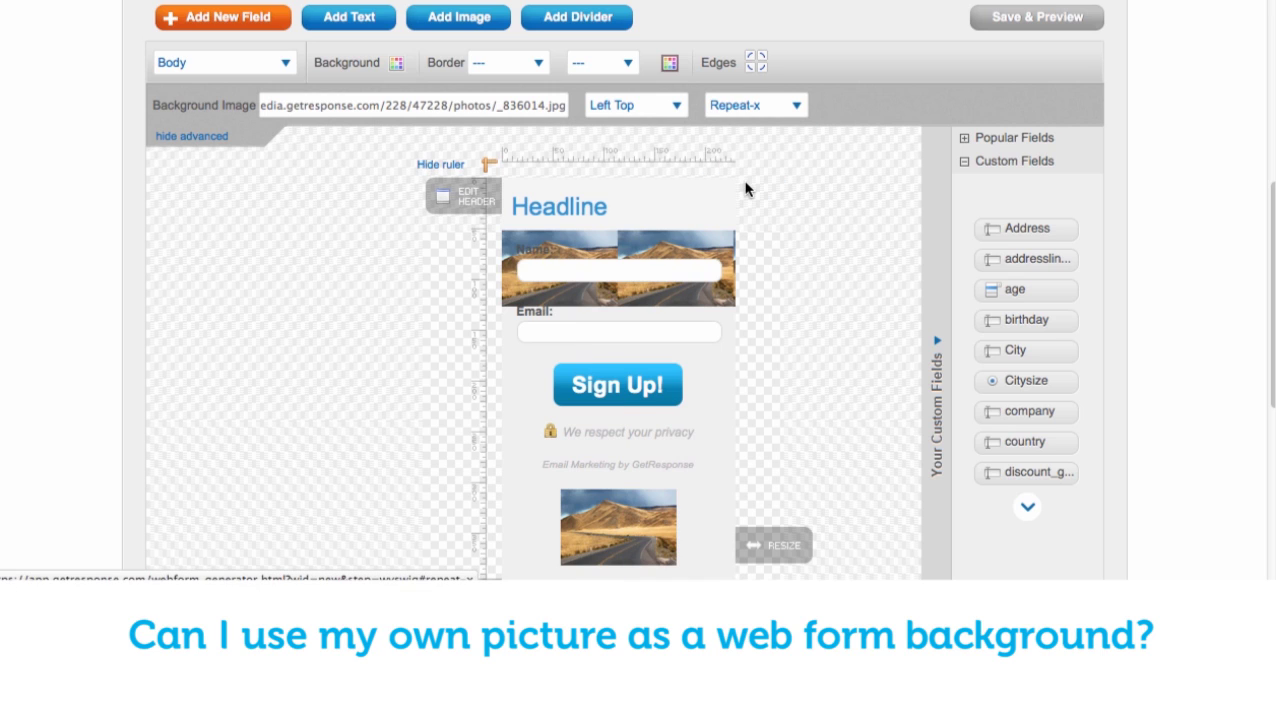
{"action": "left_click", "coordinate": [641, 107]}
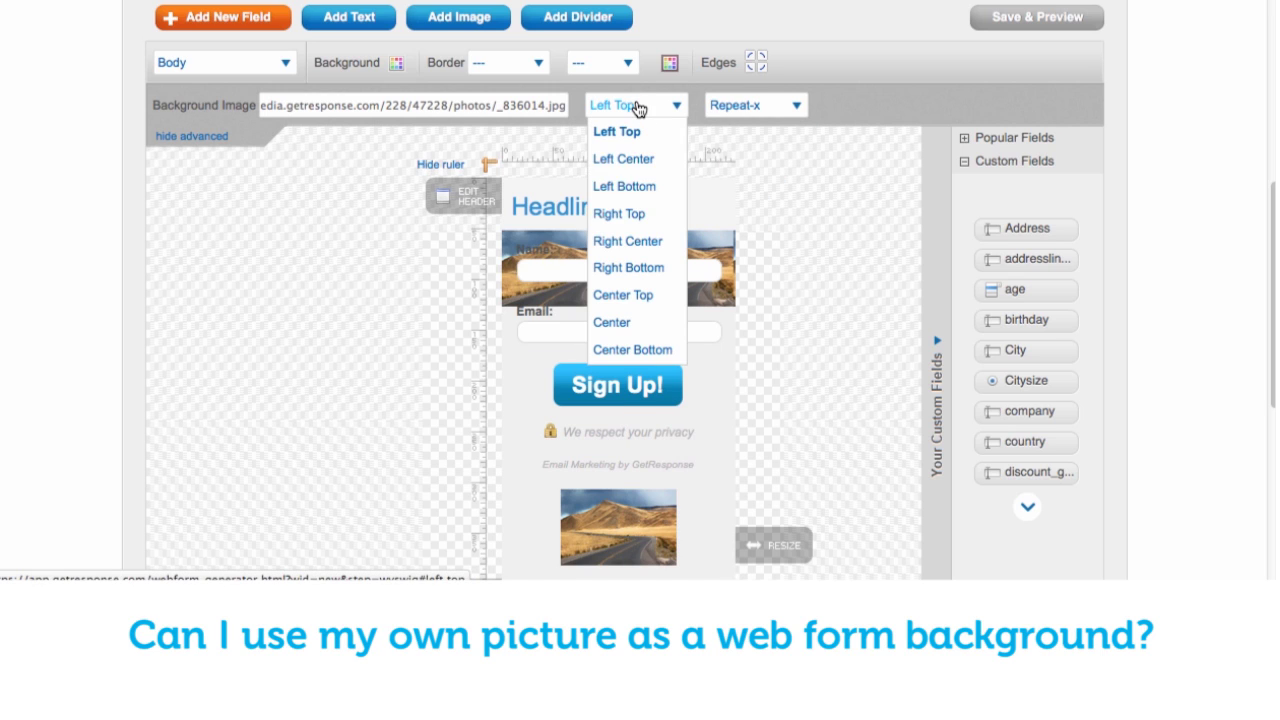
{"action": "left_click", "coordinate": [615, 349]}
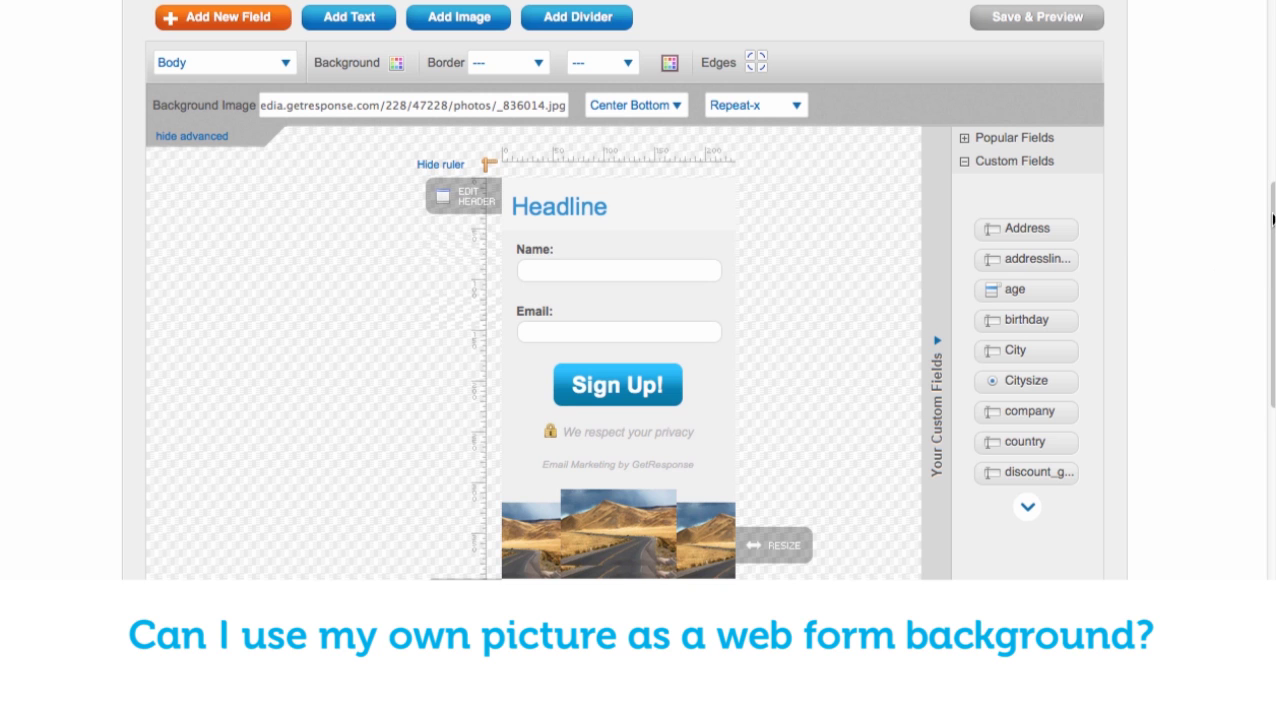
{"action": "left_click_drag", "start_coordinate": [1271, 224], "coordinate": [1271, 124]}
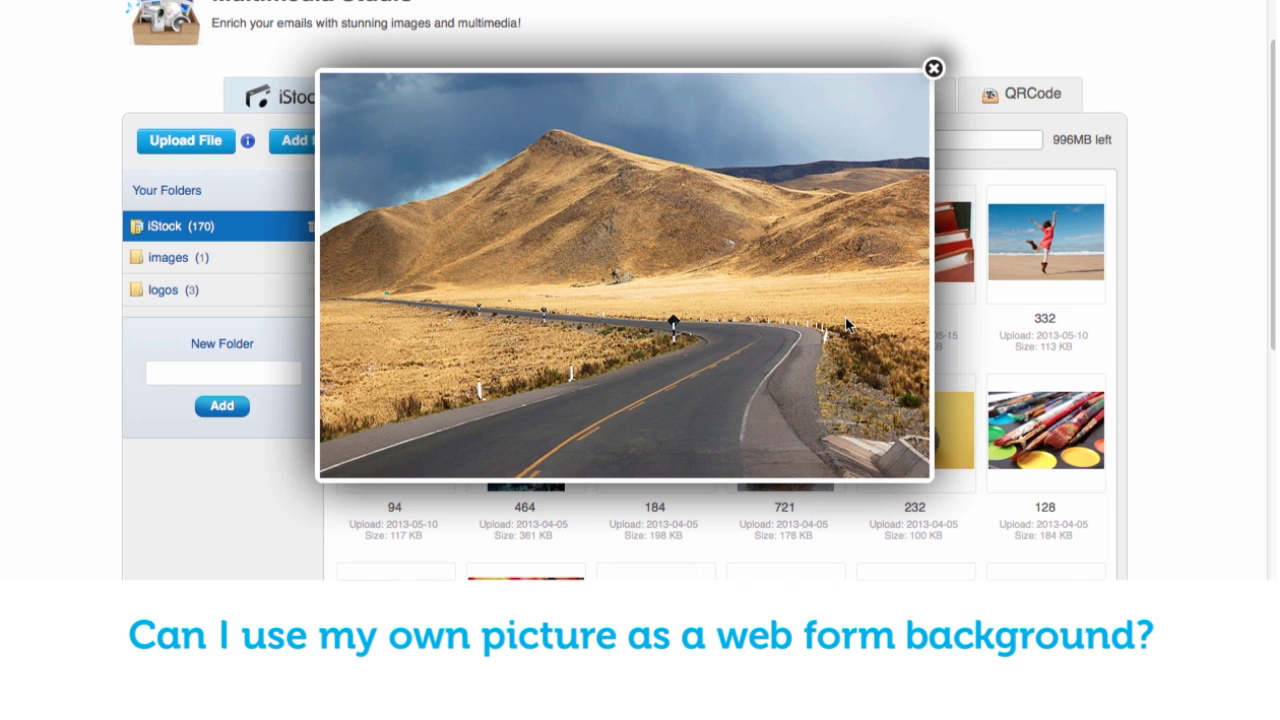
Copy the enlarged mountain-road photo's image location, then close the preview
{"action": "right_click", "coordinate": [920, 472]}
{"action": "left_click", "coordinate": [1018, 331]}
{"action": "left_click", "coordinate": [933, 68]}
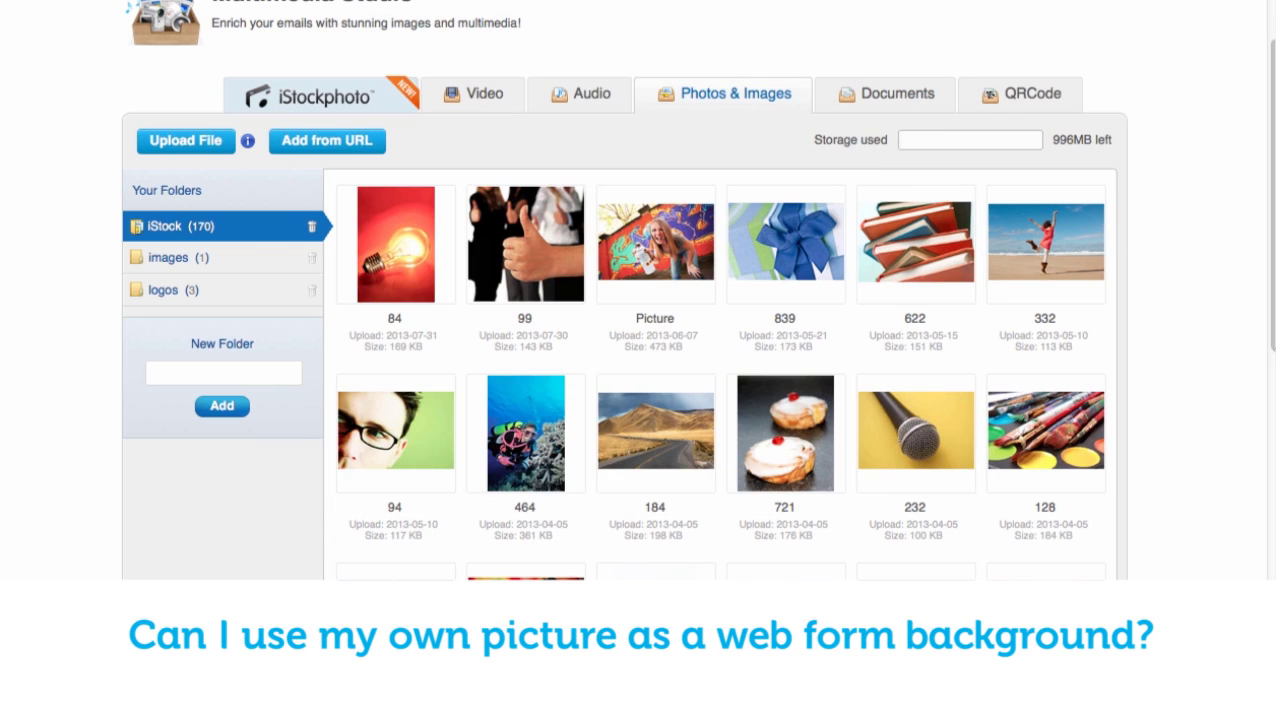
{"action": "scroll", "coordinate": [640, 300], "scroll_direction": "up", "scroll_amount": 3}
Open the Forum Signup form for editing from the Web Forms List
{"action": "mouse_move", "coordinate": [750, 30]}
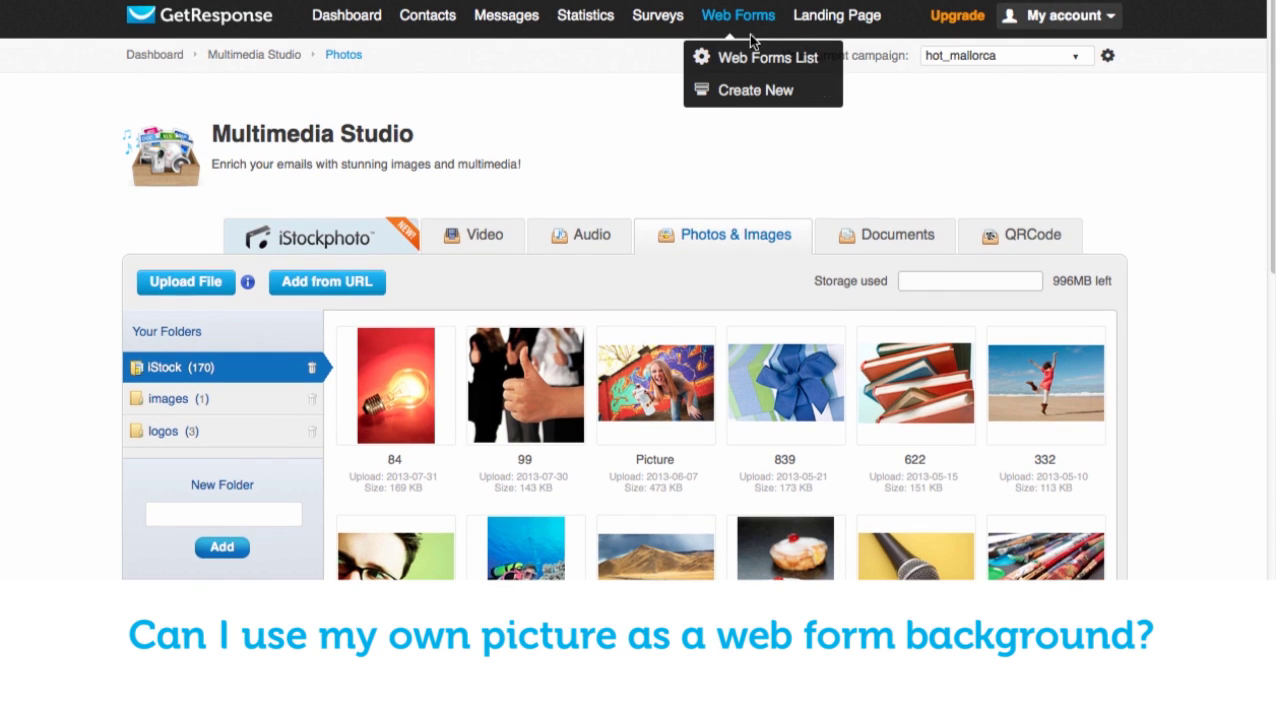
{"action": "left_click", "coordinate": [754, 61]}
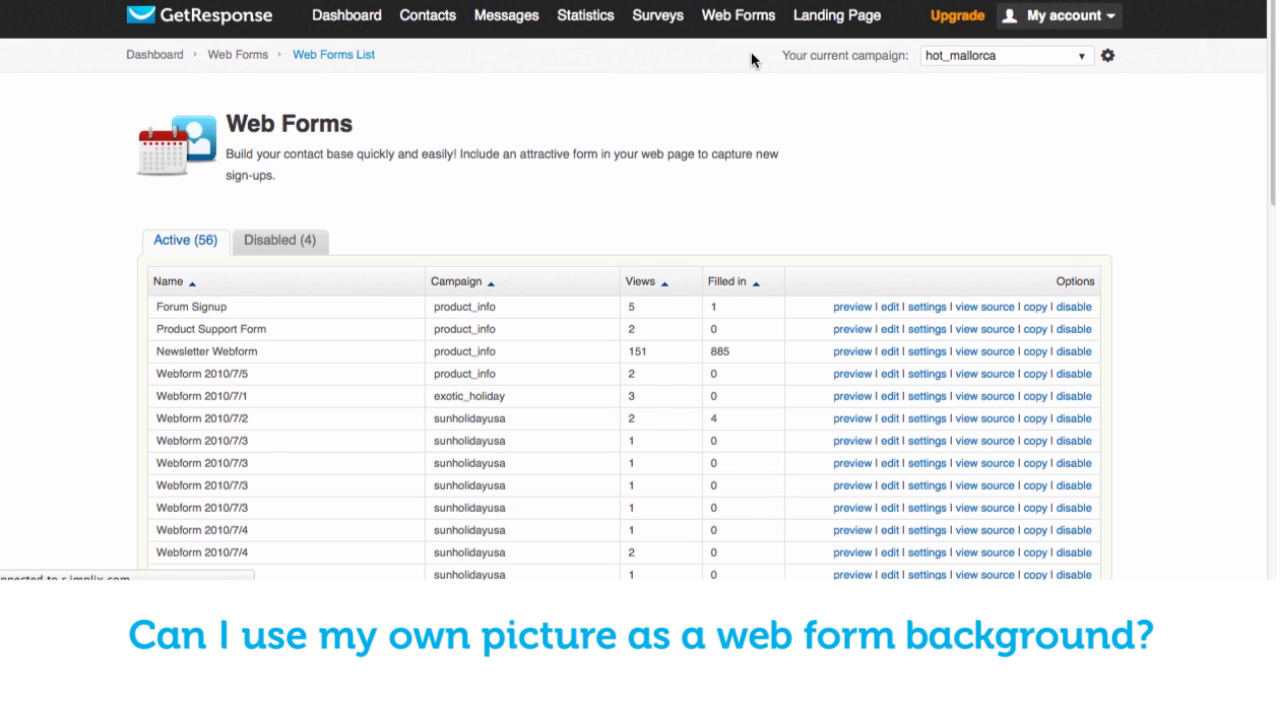
{"action": "left_click_drag", "start_coordinate": [1268, 200], "coordinate": [1228, 225]}
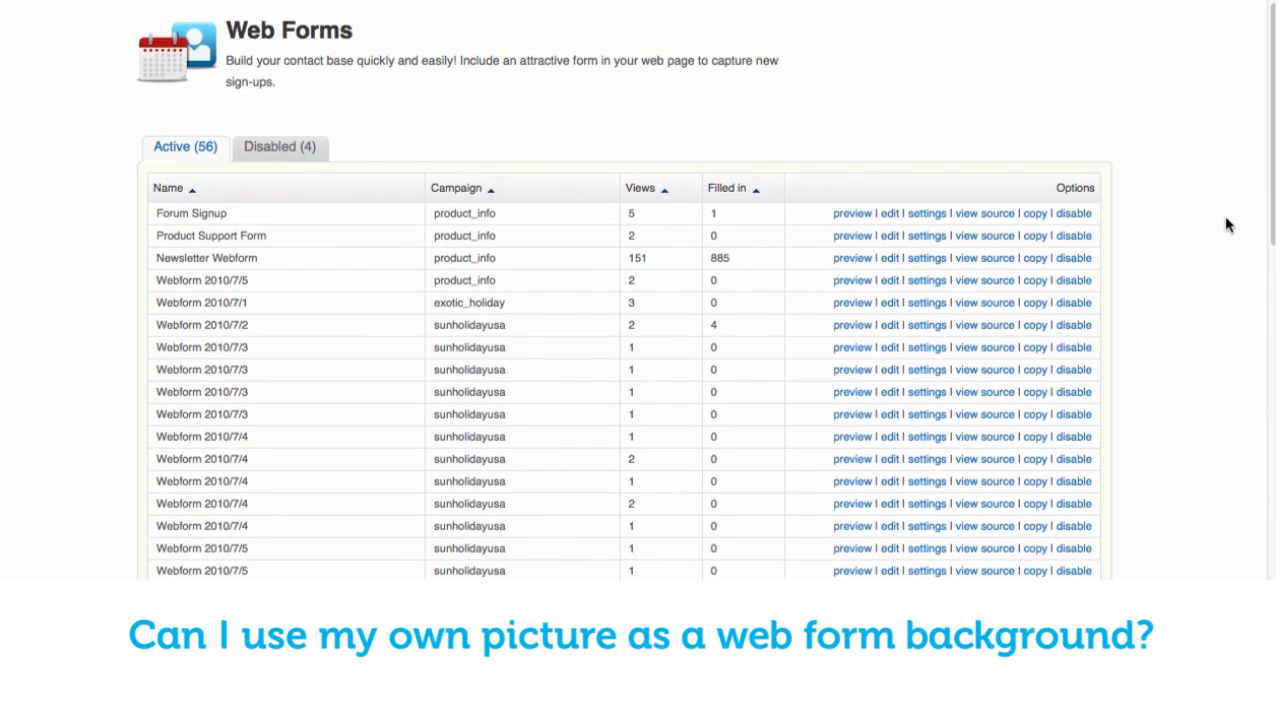
{"action": "left_click", "coordinate": [887, 218]}
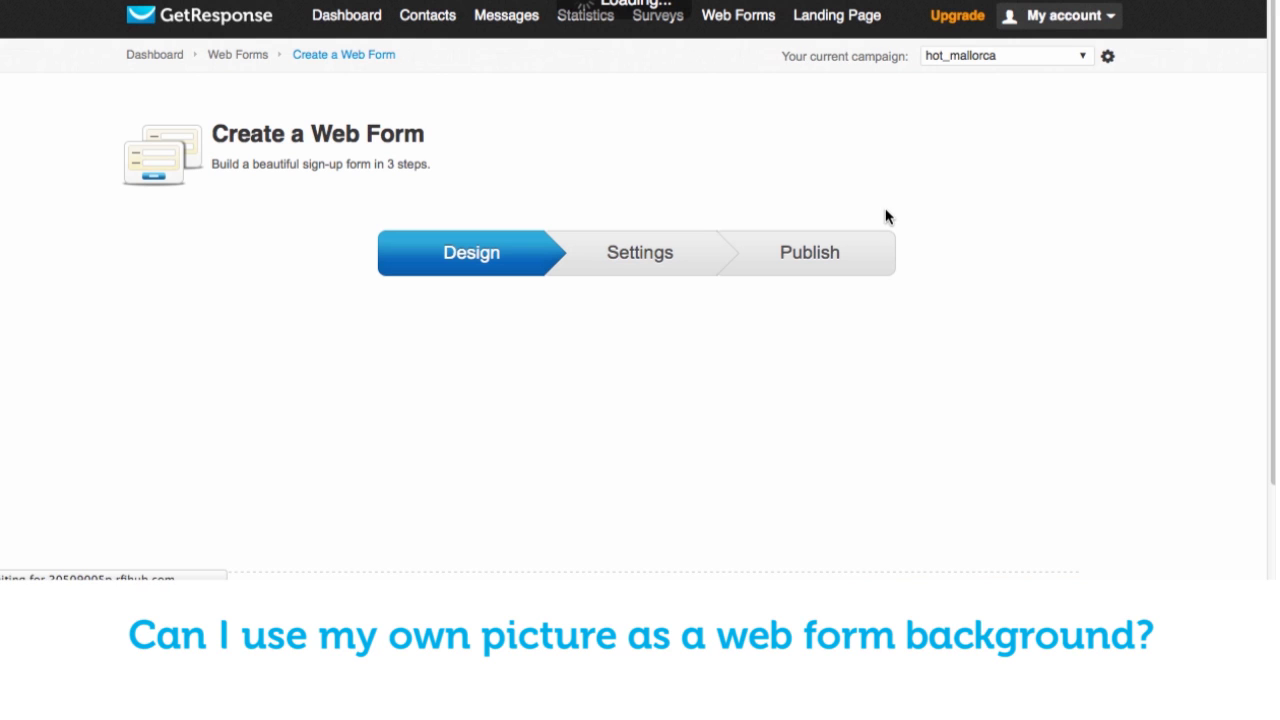
{"action": "scroll", "coordinate": [1240, 380], "scroll_direction": "down", "scroll_amount": 5}
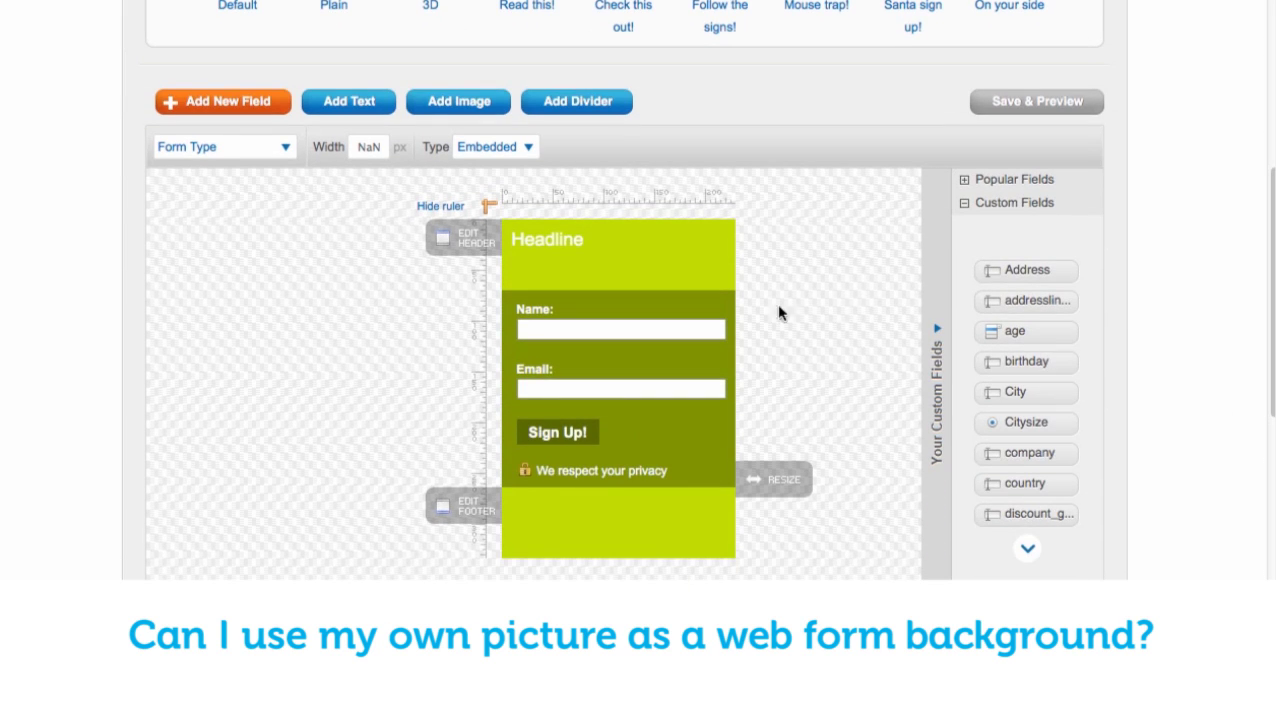
Paste the road-photo address into the Body's advanced Background Image field, replacing 'none'
{"action": "left_click", "coordinate": [262, 150]}
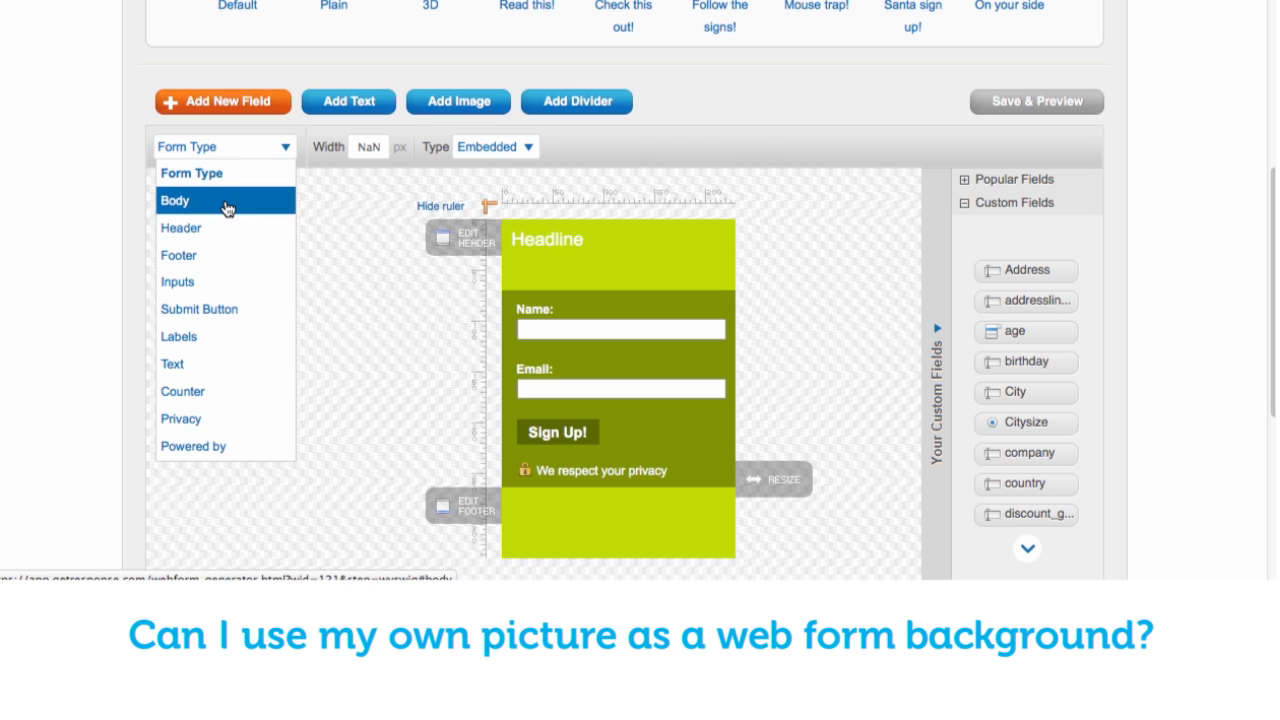
{"action": "left_click", "coordinate": [225, 203]}
{"action": "left_click", "coordinate": [214, 177]}
{"action": "left_click", "coordinate": [424, 188]}
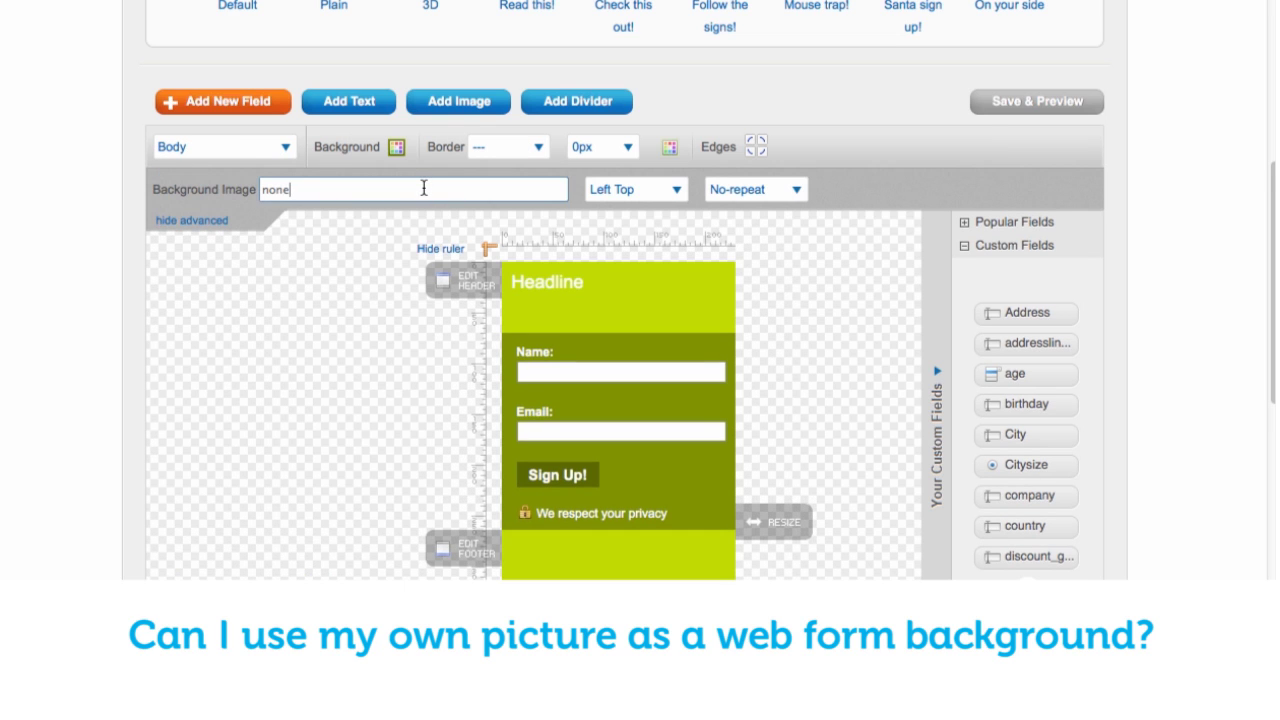
{"action": "key", "text": "ctrl+a"}
{"action": "key", "text": "ctrl+v"}
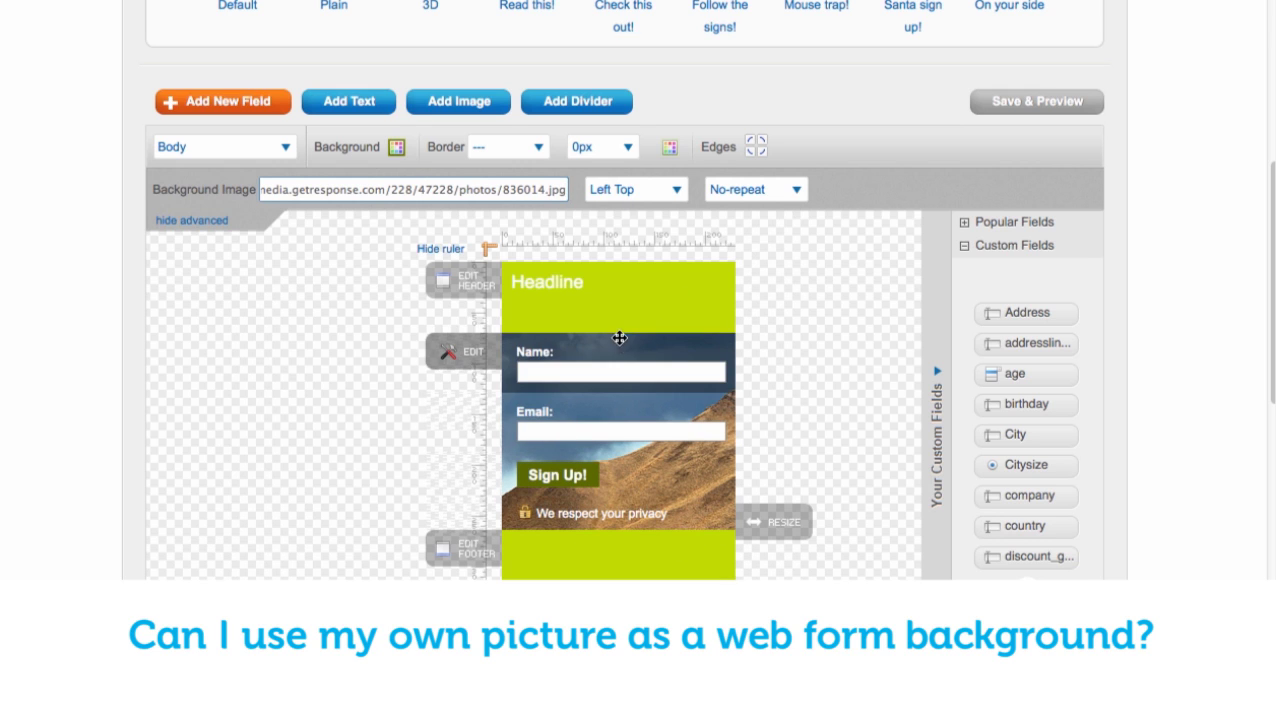
Position the body background at Center and set it to Repeat-x
{"action": "left_click", "coordinate": [661, 193]}
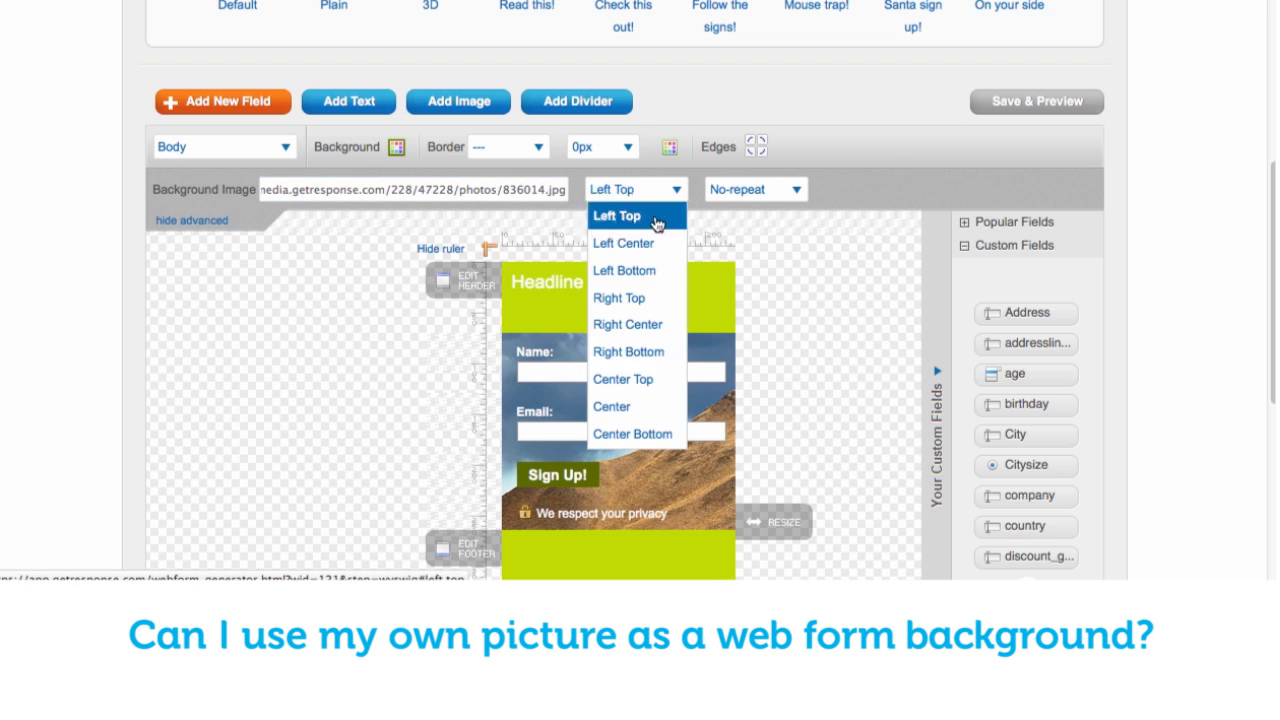
{"action": "left_click", "coordinate": [630, 405]}
{"action": "left_click", "coordinate": [795, 195]}
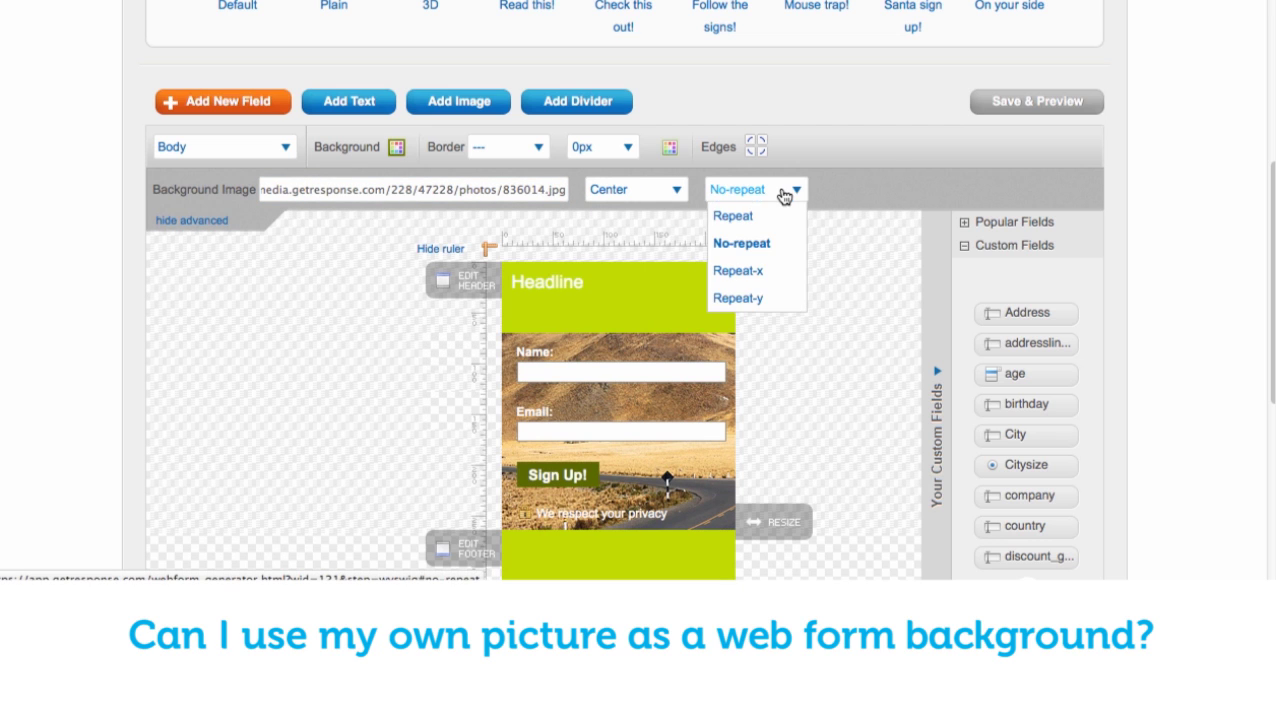
{"action": "left_click", "coordinate": [762, 290]}
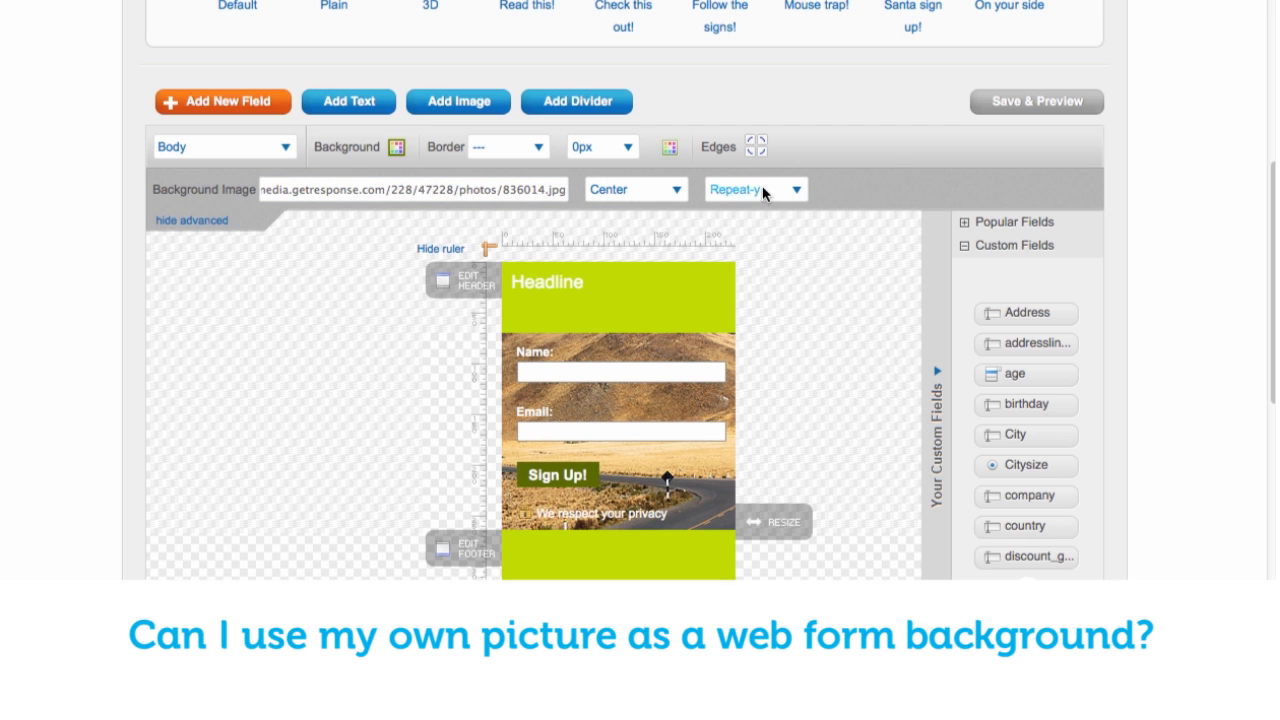
{"action": "left_click", "coordinate": [766, 192]}
{"action": "left_click", "coordinate": [750, 270]}
Open the Body element dropdown to choose a different form part
{"action": "left_click", "coordinate": [238, 160]}
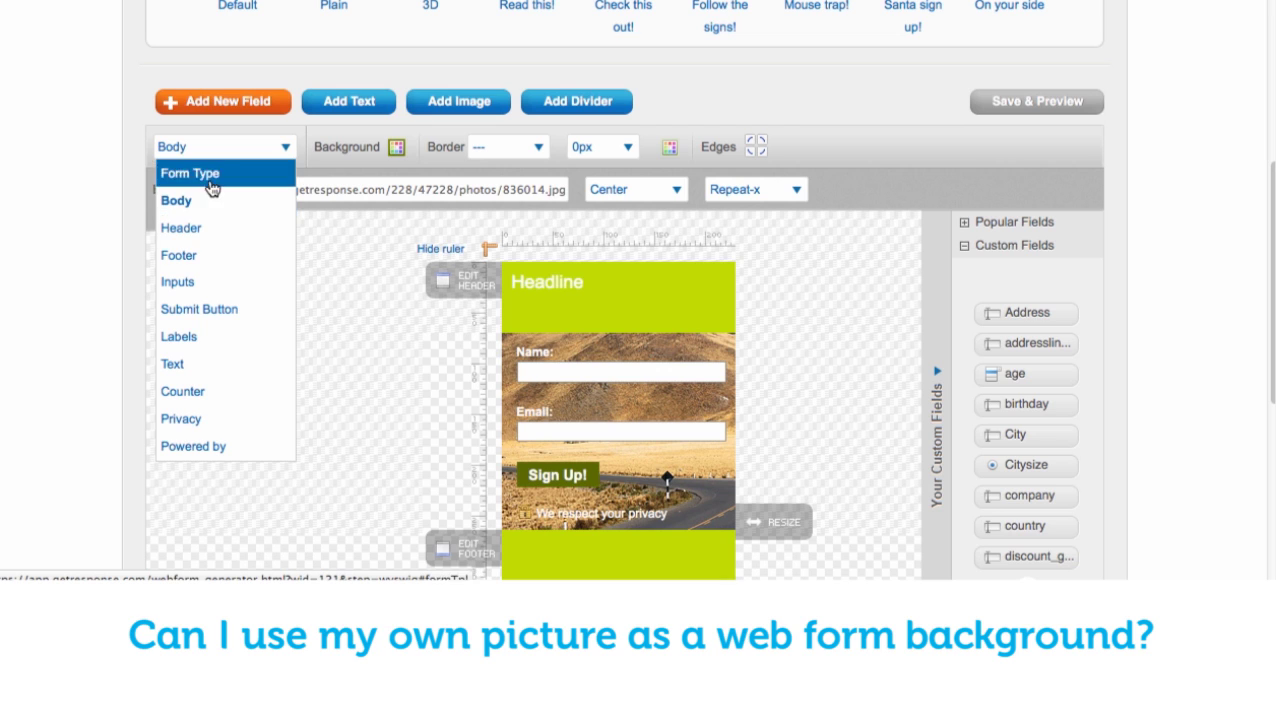
Style the Header: replace its 'none' background image with the road-photo address
{"action": "left_click", "coordinate": [203, 236]}
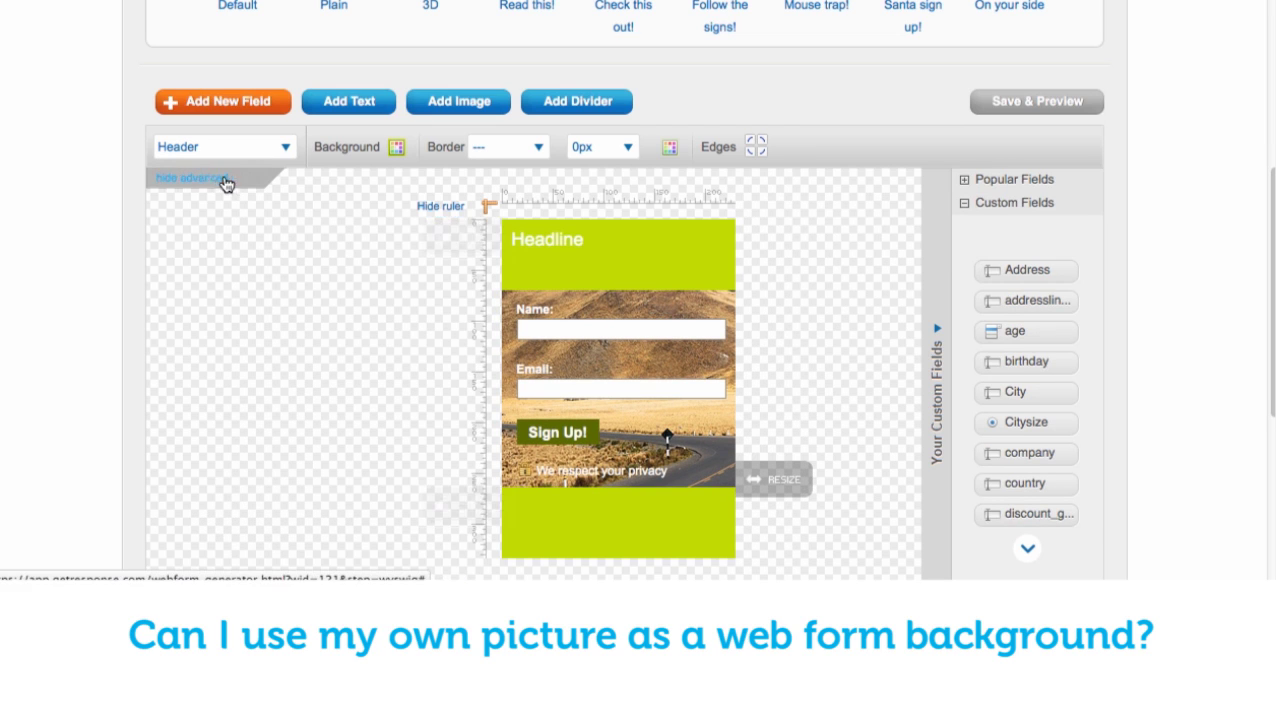
{"action": "left_click", "coordinate": [223, 180]}
{"action": "left_click", "coordinate": [336, 191]}
{"action": "type", "text": "nedia.getresponse.com/228/47228/photos/836014.jpg"}
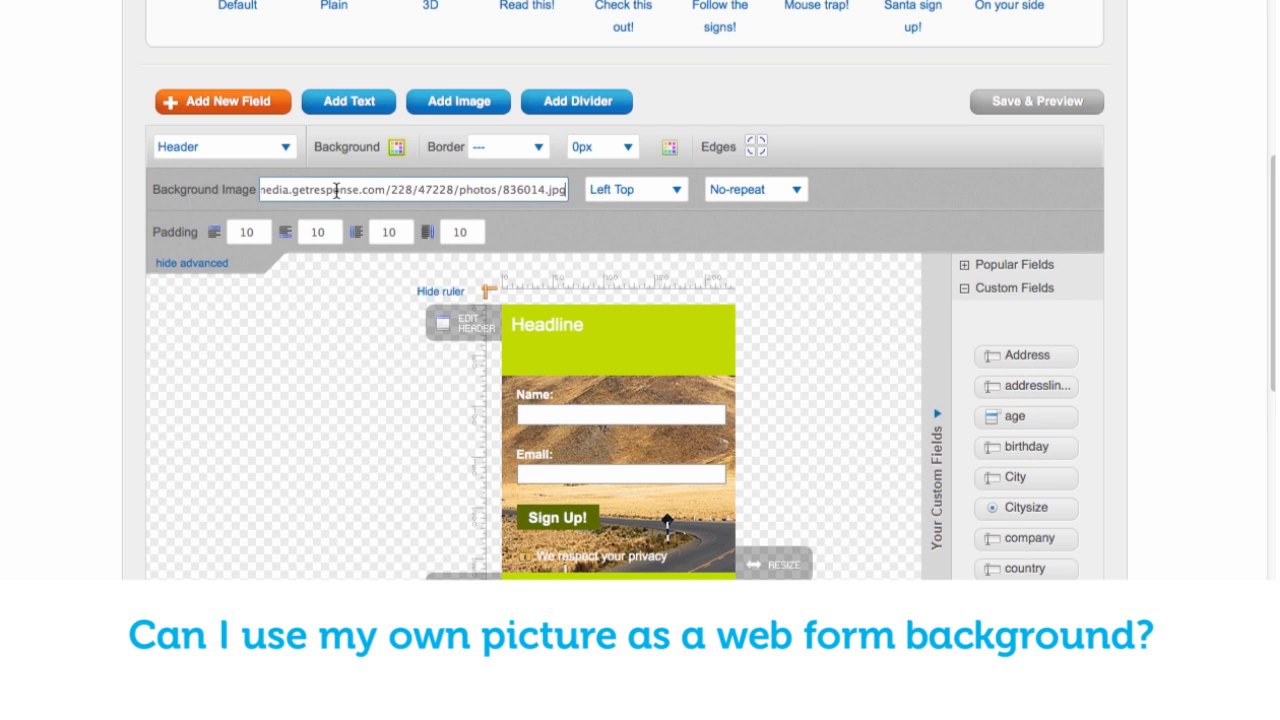